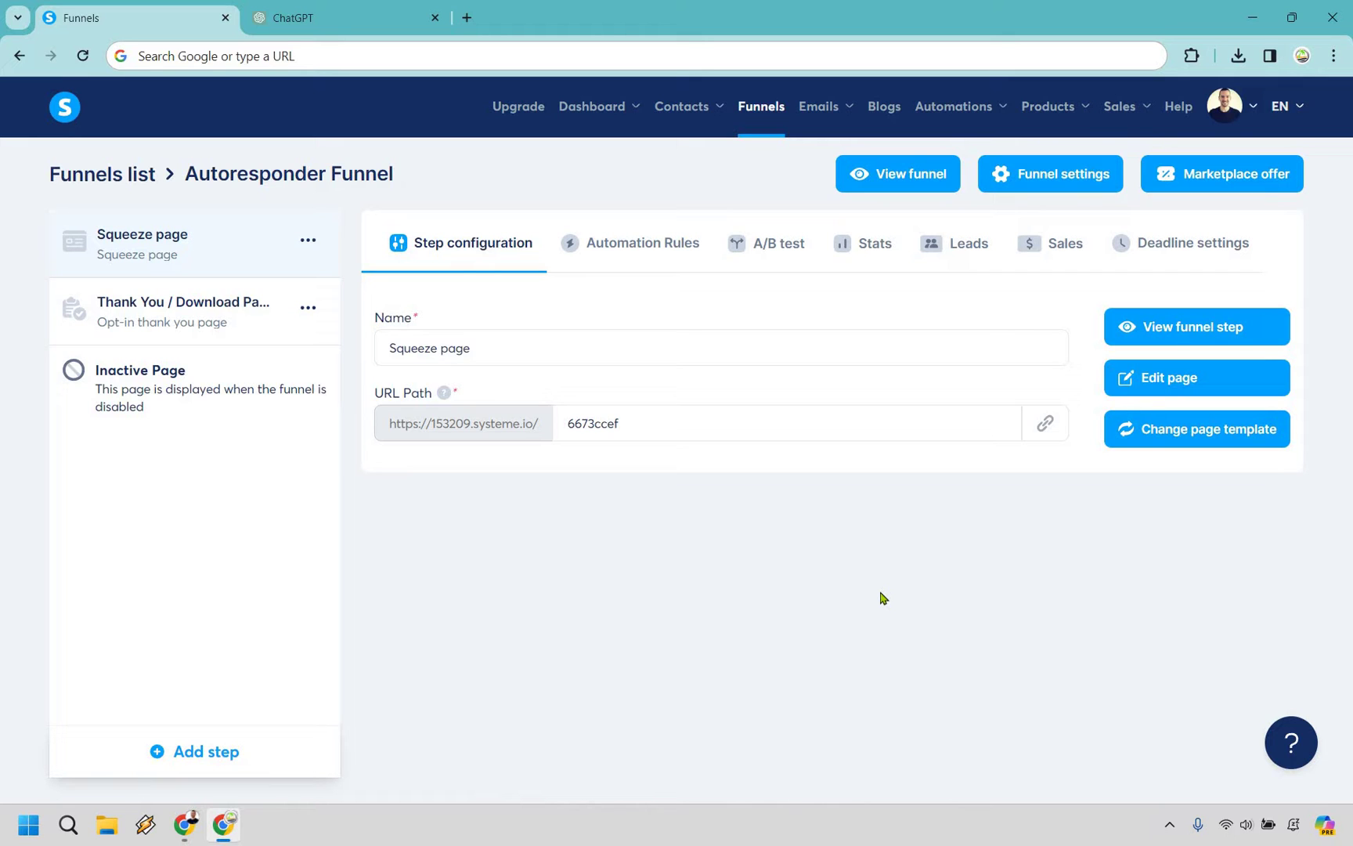
{"action": "left_click", "coordinate": [1182, 330]}
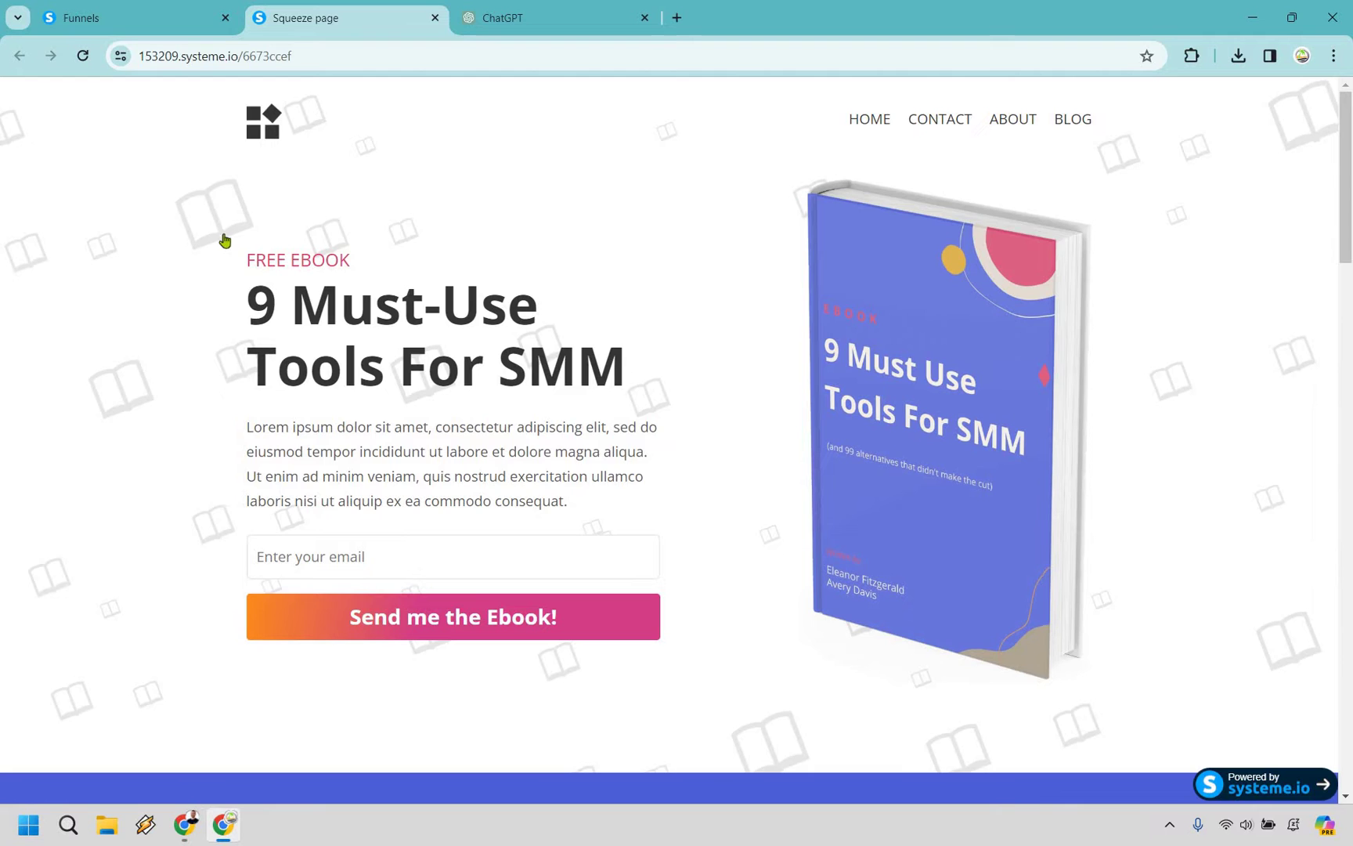
{"action": "left_click", "coordinate": [133, 17]}
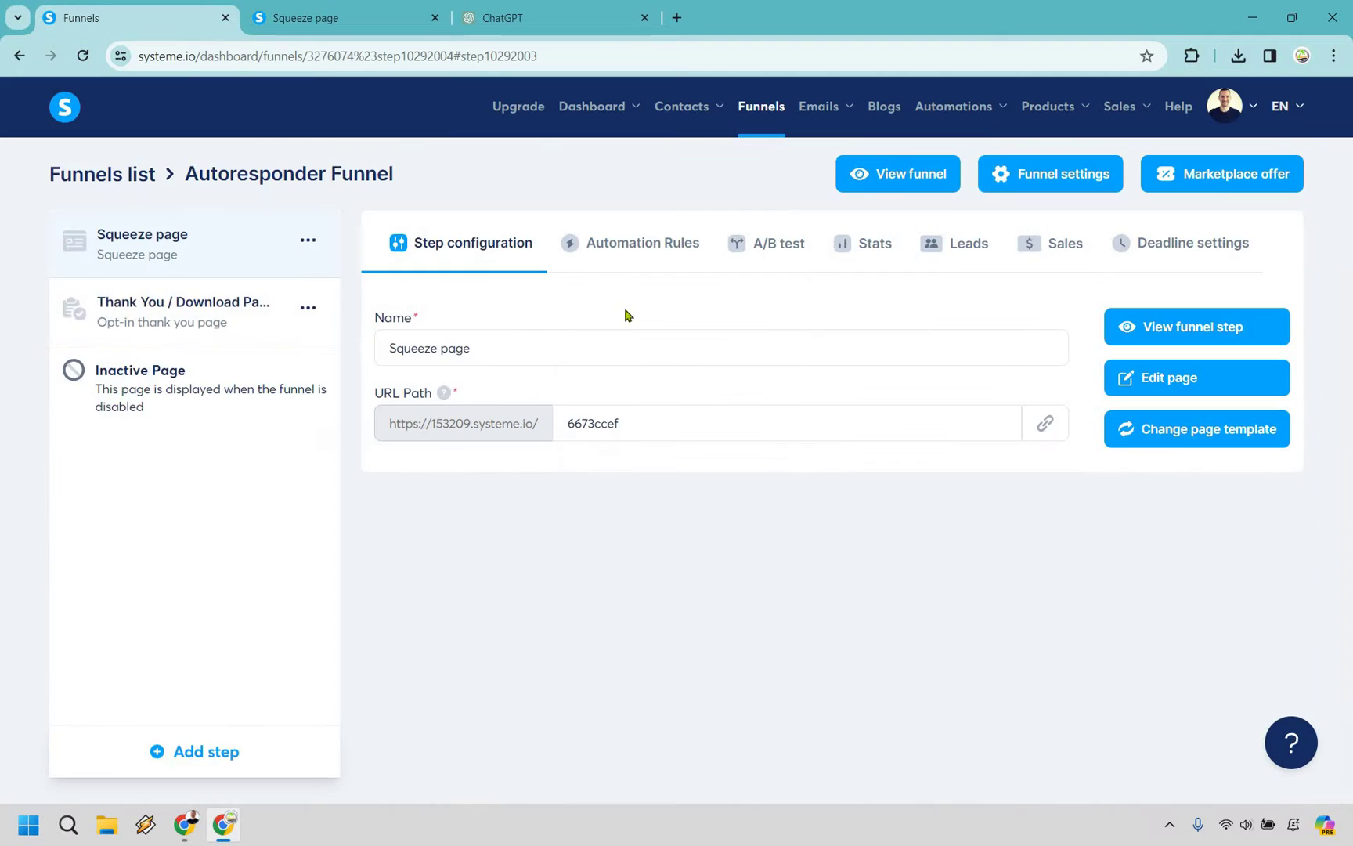
{"action": "left_click", "coordinate": [1192, 326]}
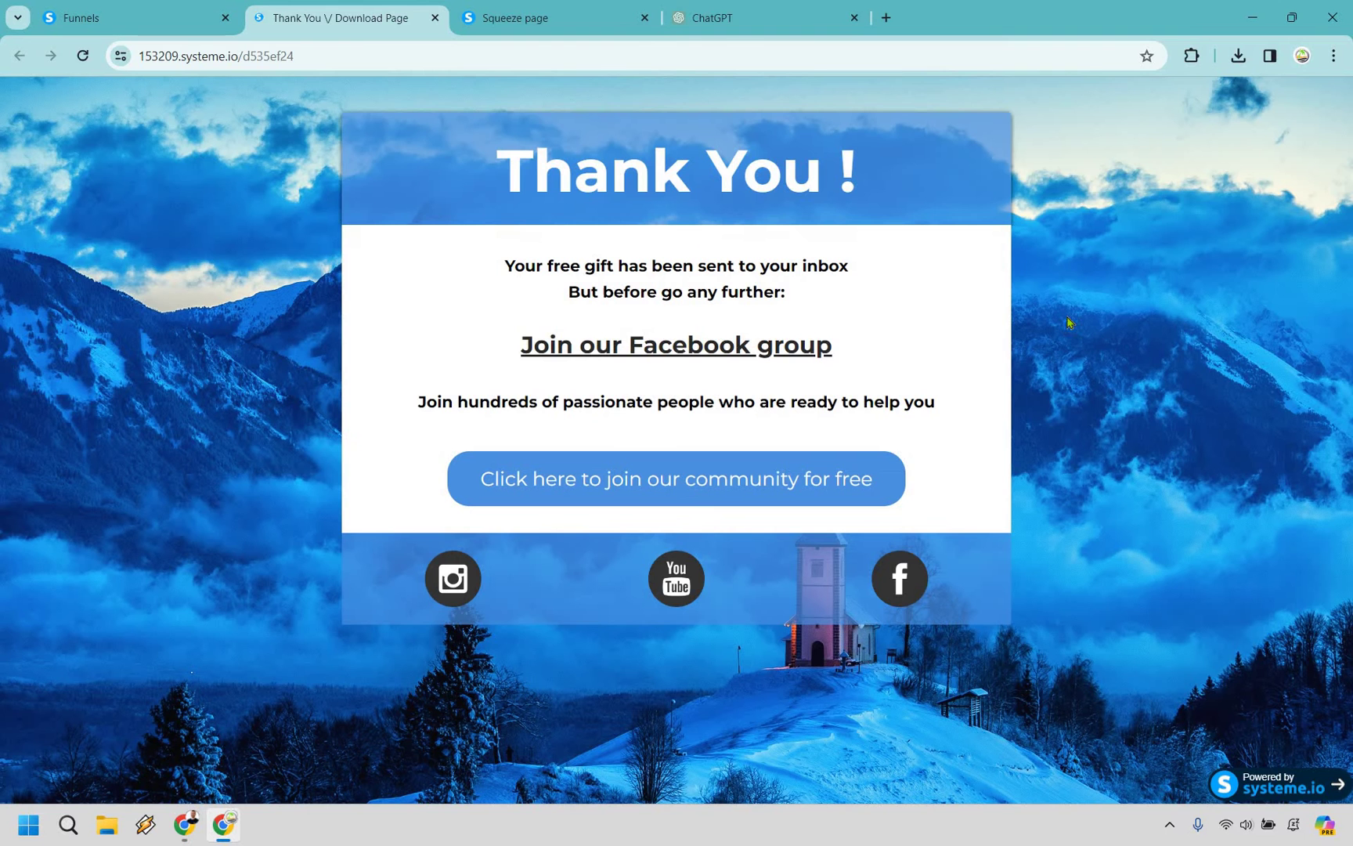
{"action": "key", "text": "ctrl+shift+Tab"}
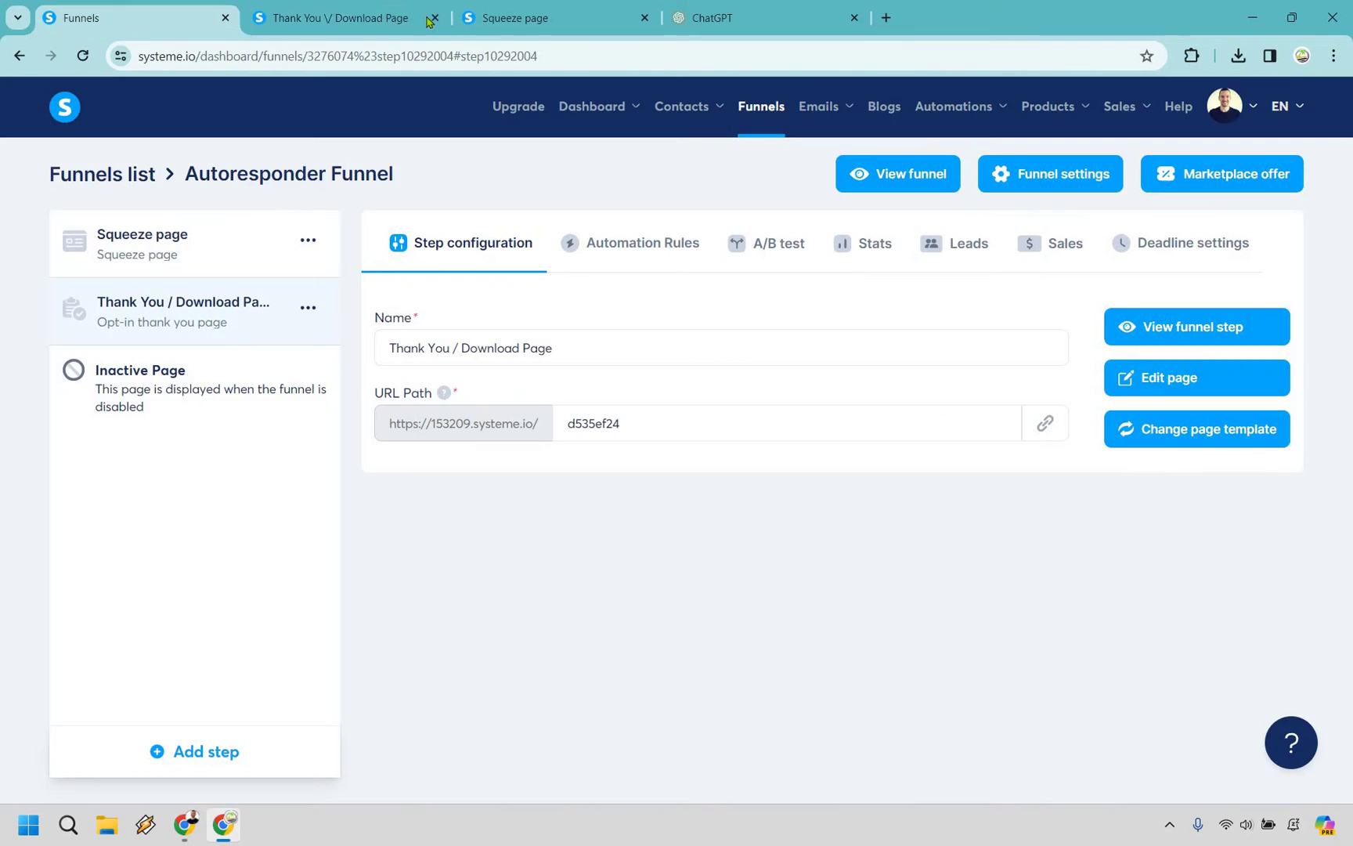
{"action": "left_click", "coordinate": [433, 17]}
{"action": "left_click", "coordinate": [433, 17]}
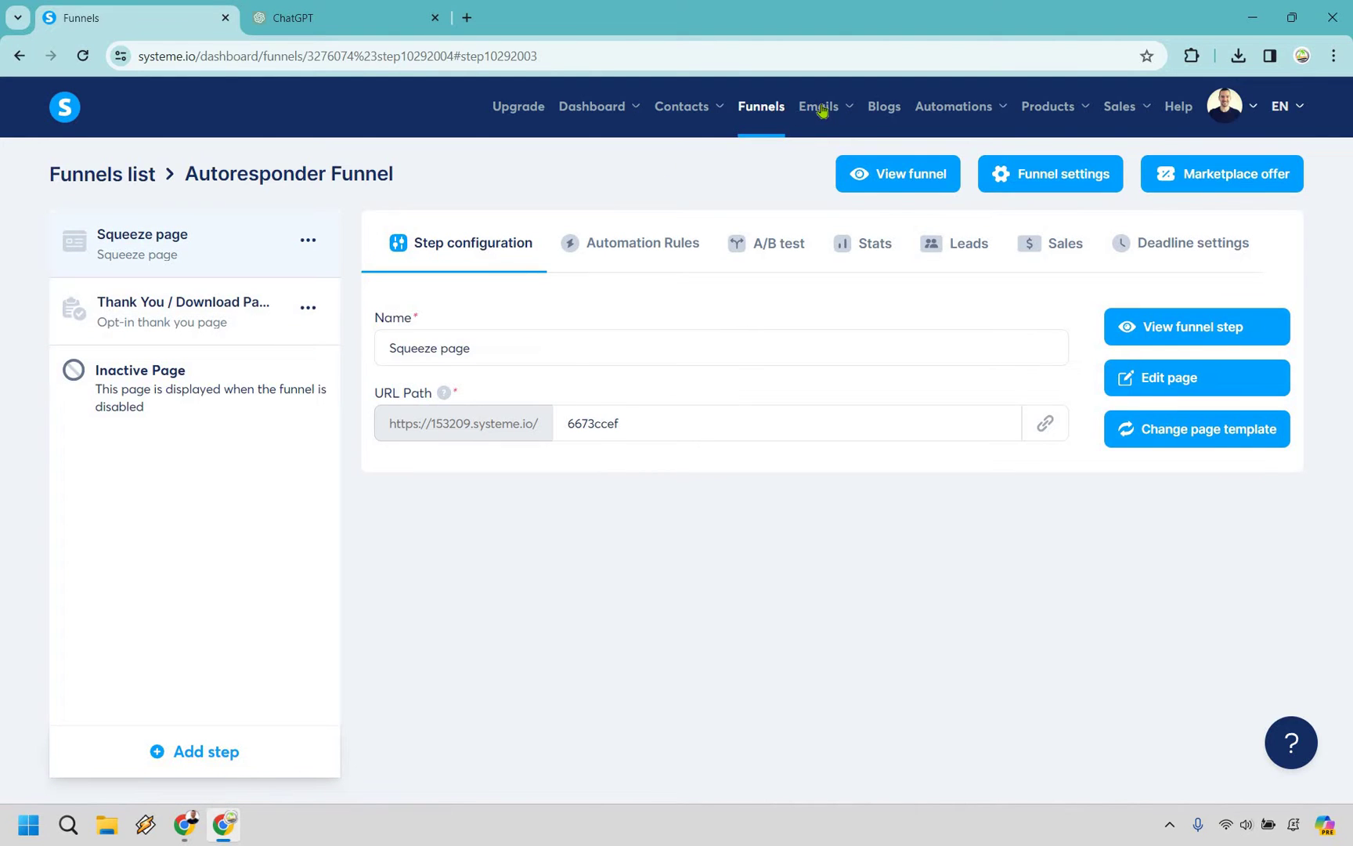
Create a campaign named 'Social Media Marketing', reusing that name as its description, and save it
{"action": "mouse_move", "coordinate": [820, 110]}
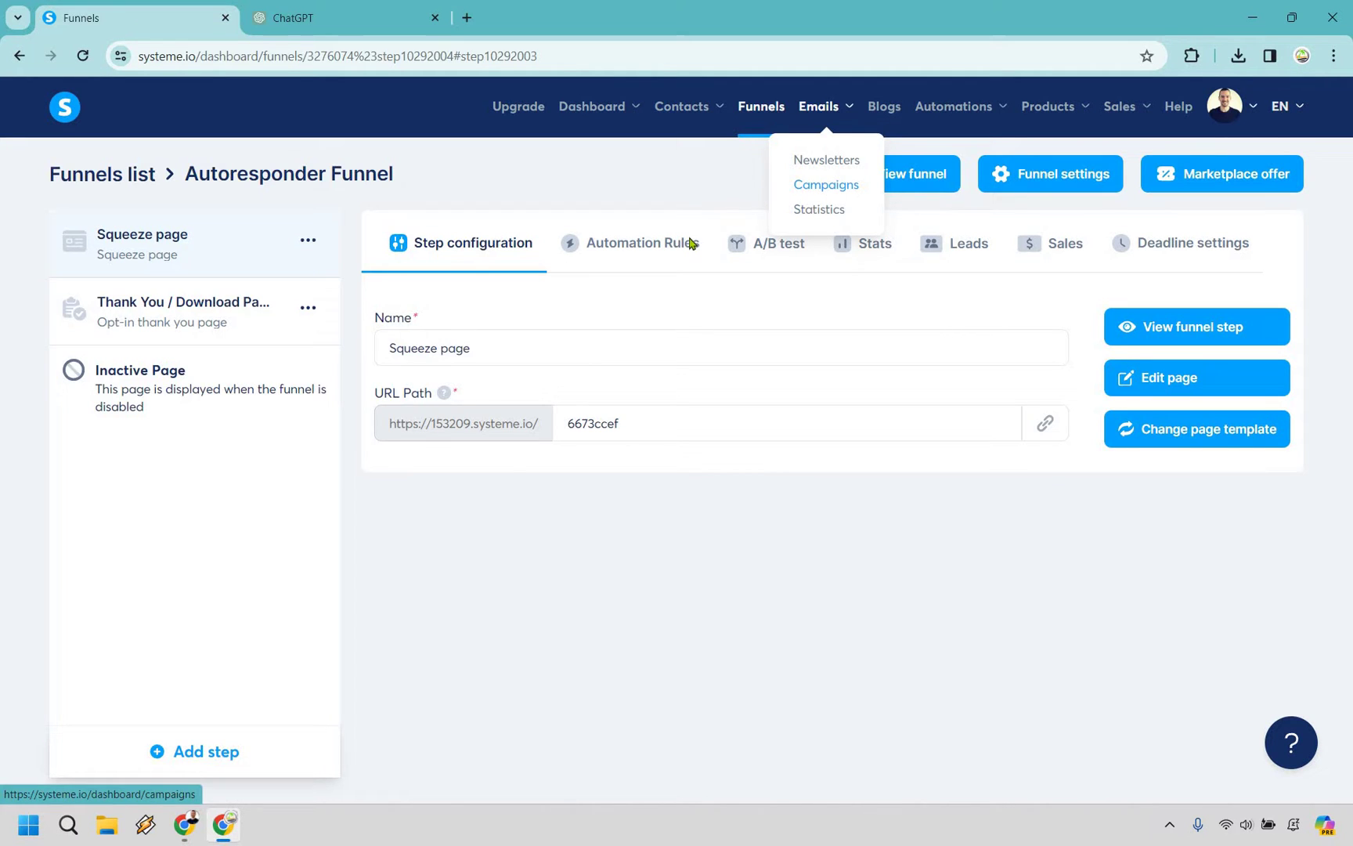
{"action": "left_click", "coordinate": [822, 186]}
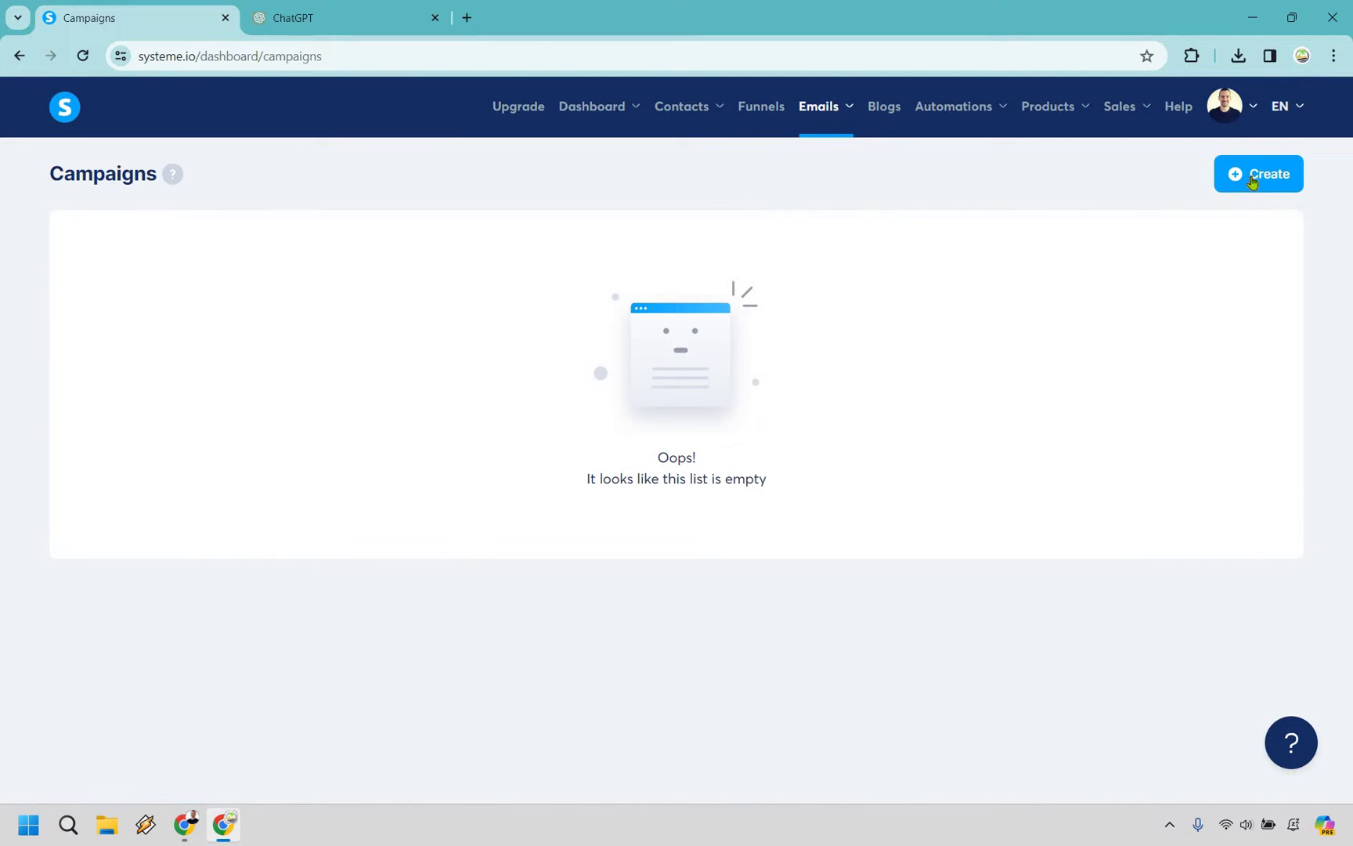
{"action": "left_click", "coordinate": [1253, 178]}
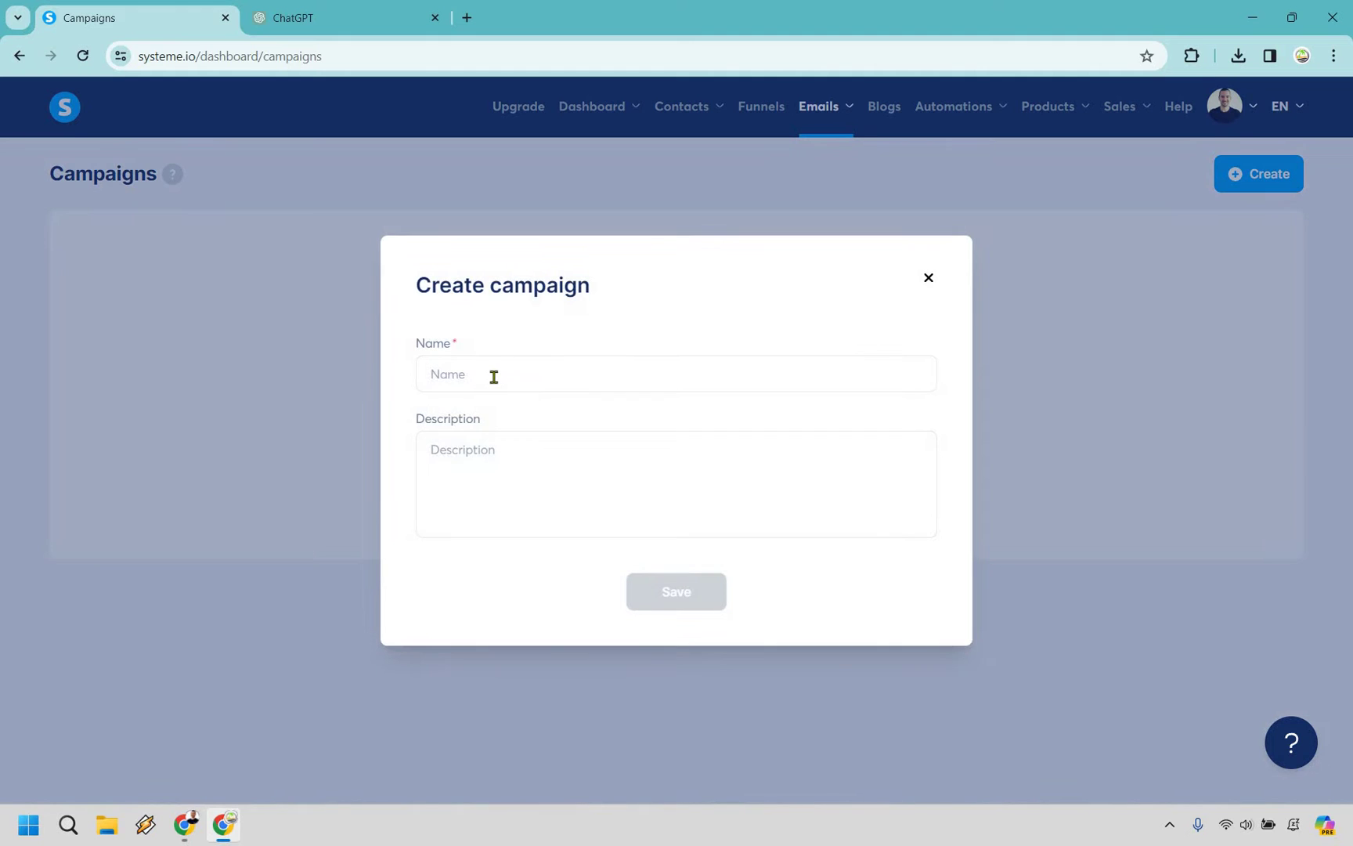
{"action": "left_click", "coordinate": [493, 377]}
{"action": "type", "text": "Social Media Marketing"}
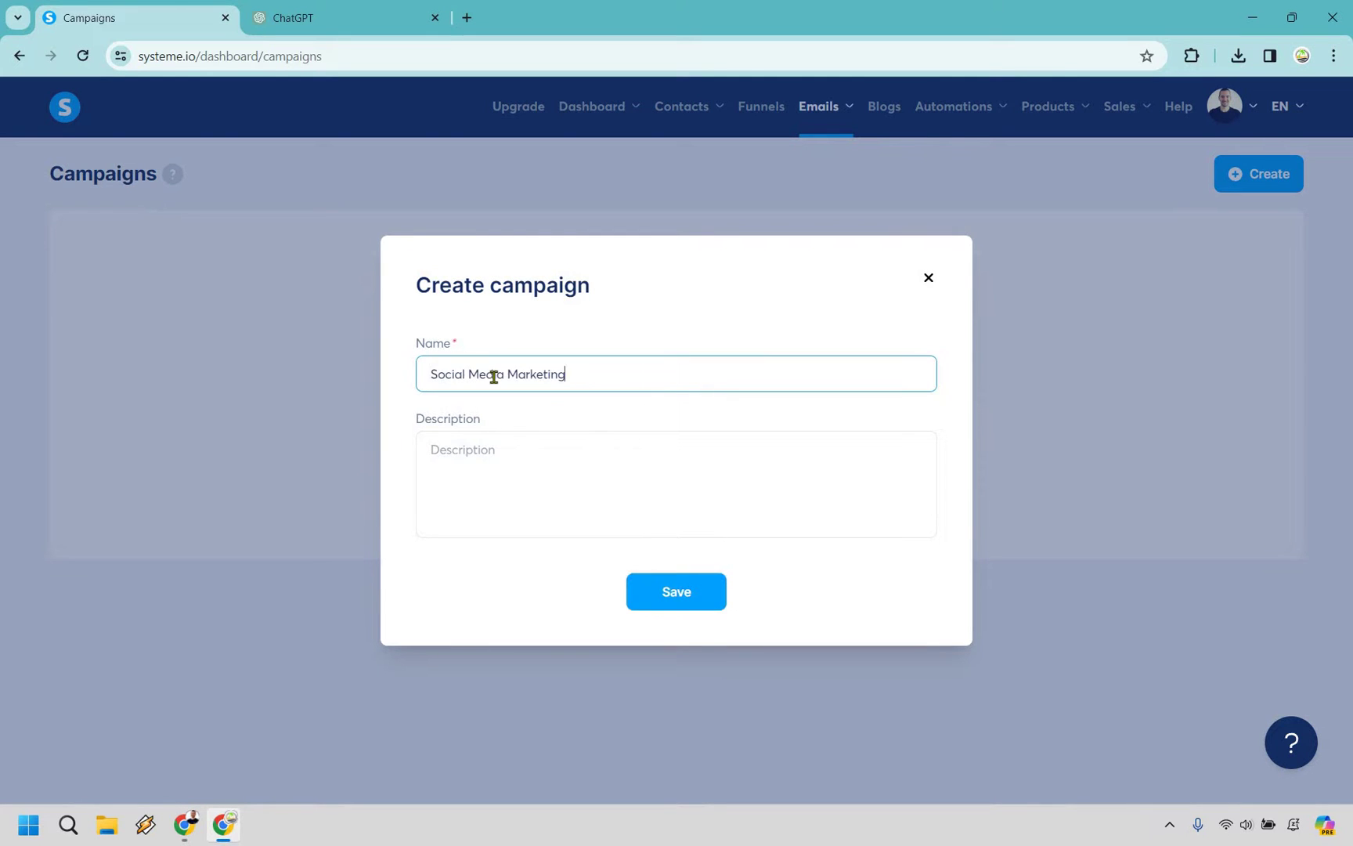
{"action": "key", "text": "ctrl+a"}
{"action": "key", "text": "ctrl+c"}
{"action": "key", "text": "Tab"}
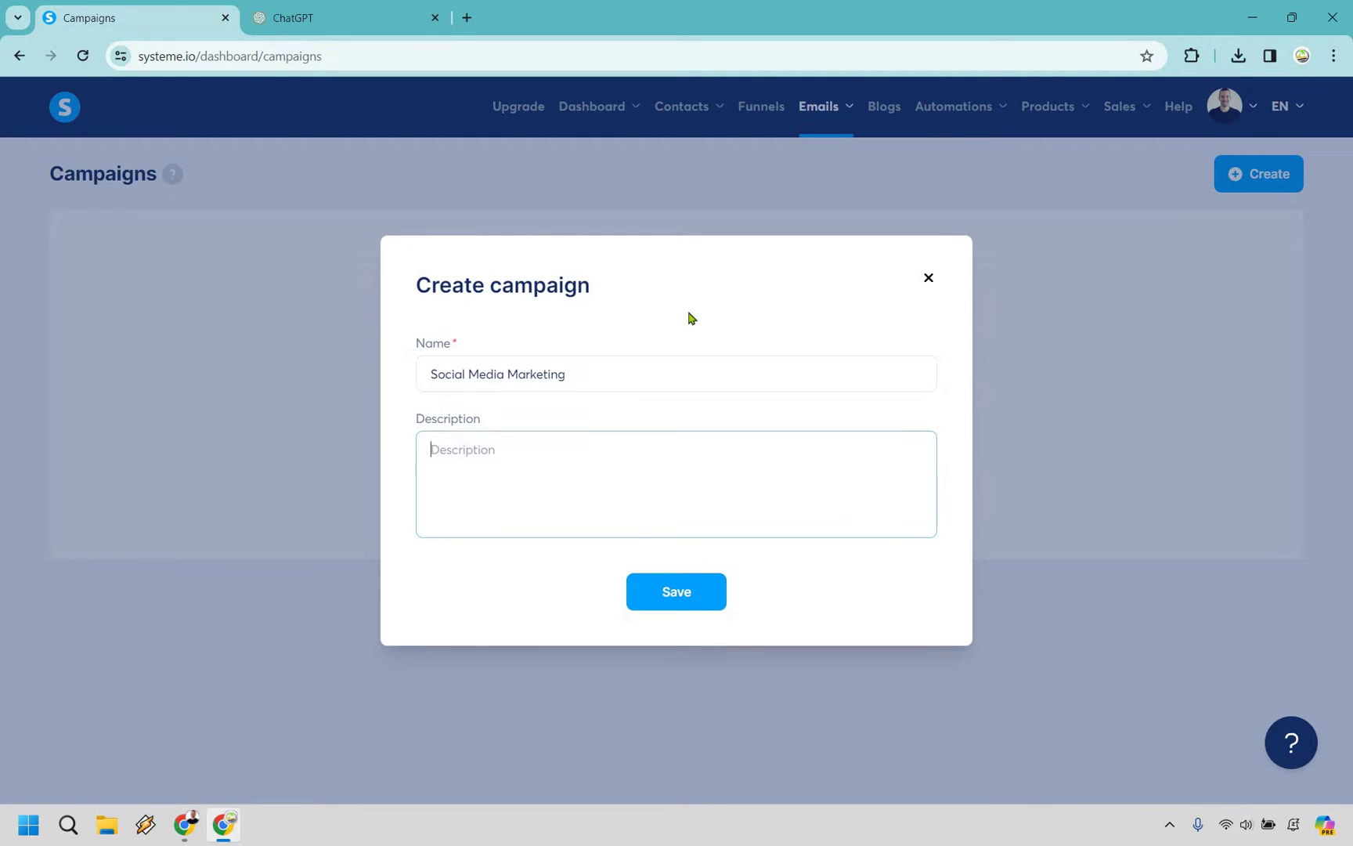
{"action": "key", "text": "ctrl+v"}
{"action": "left_click", "coordinate": [689, 317]}
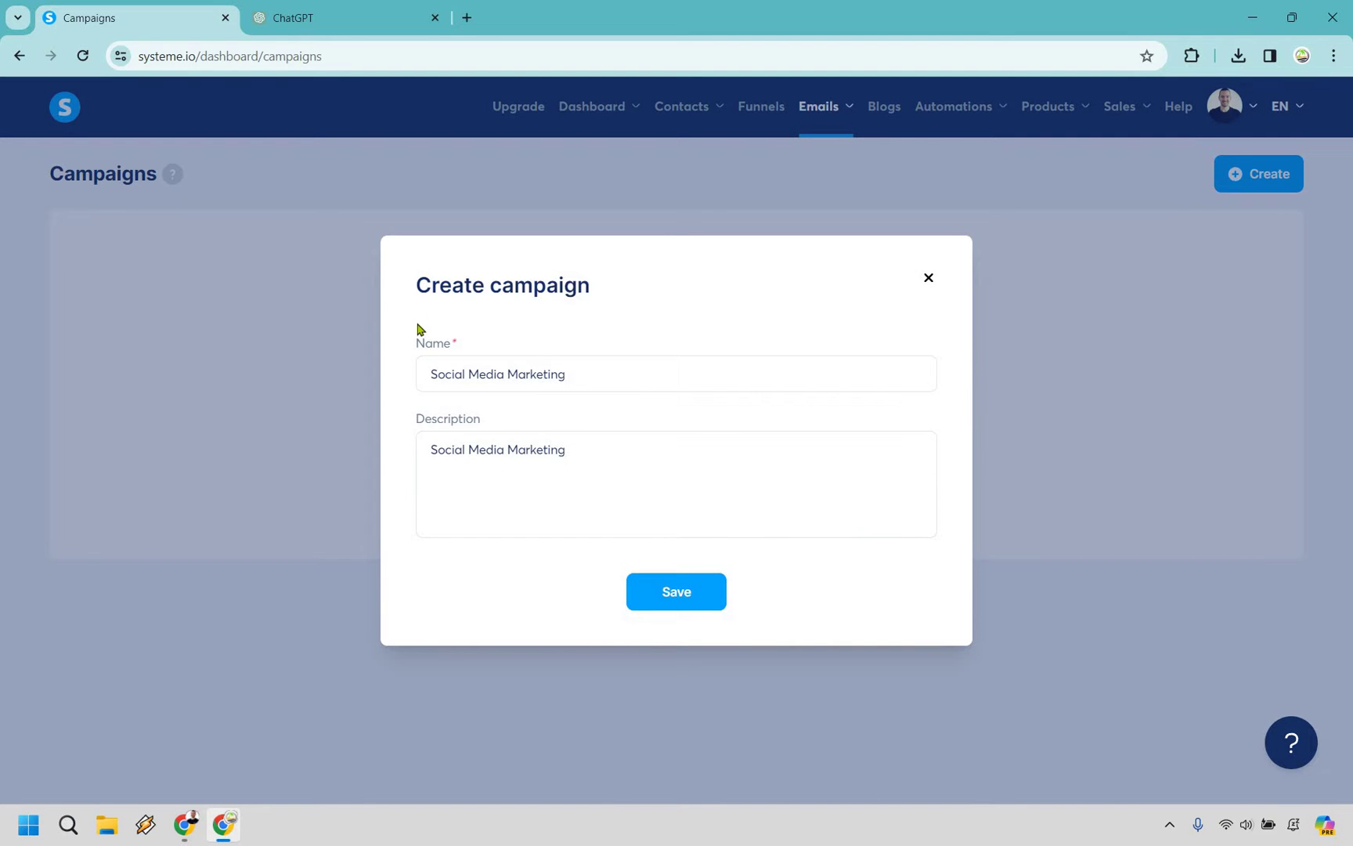
{"action": "left_click", "coordinate": [676, 594]}
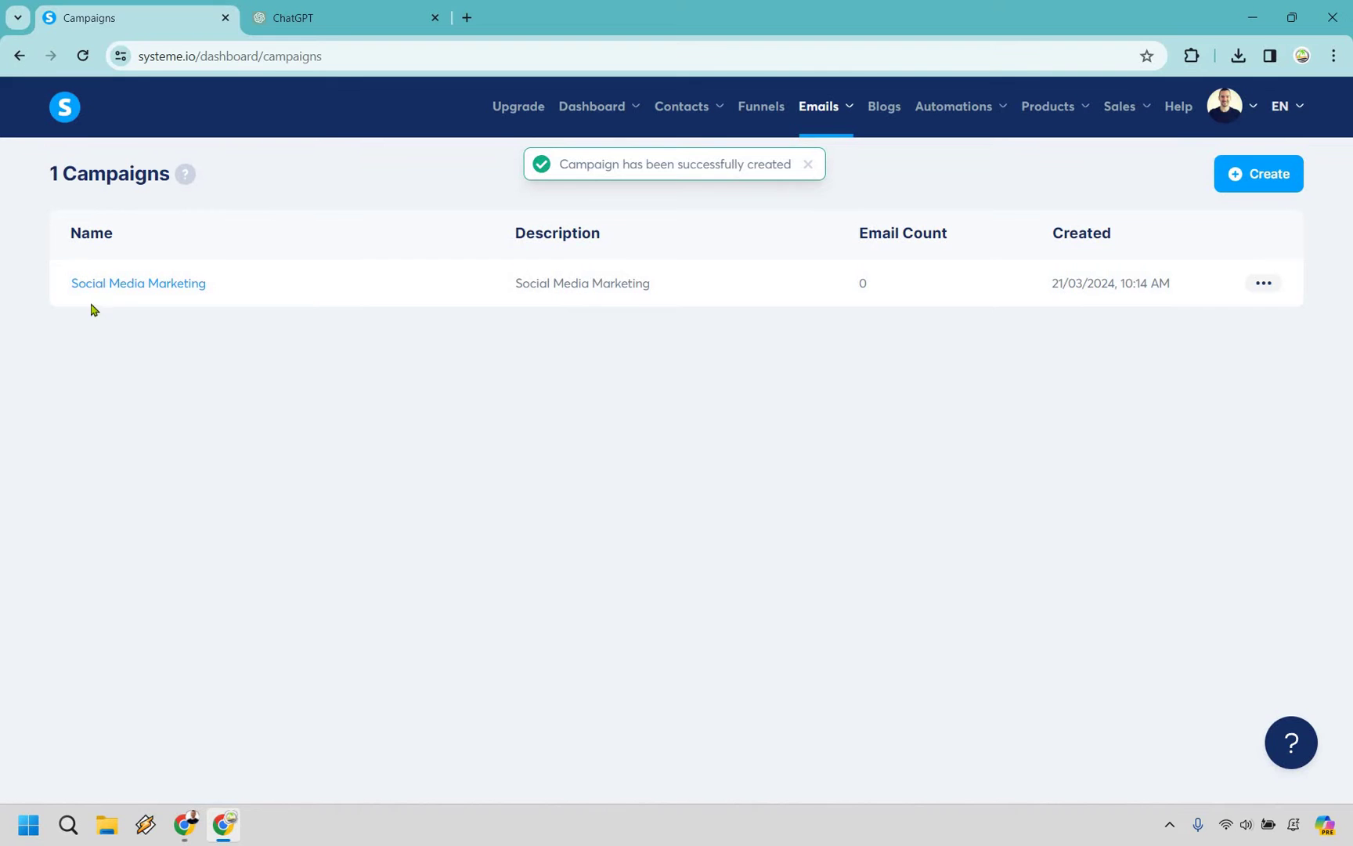
Add the email 'Welcome & Unveil Your Free Gift!' to Social Media Marketing and open its editor
{"action": "left_click", "coordinate": [129, 285]}
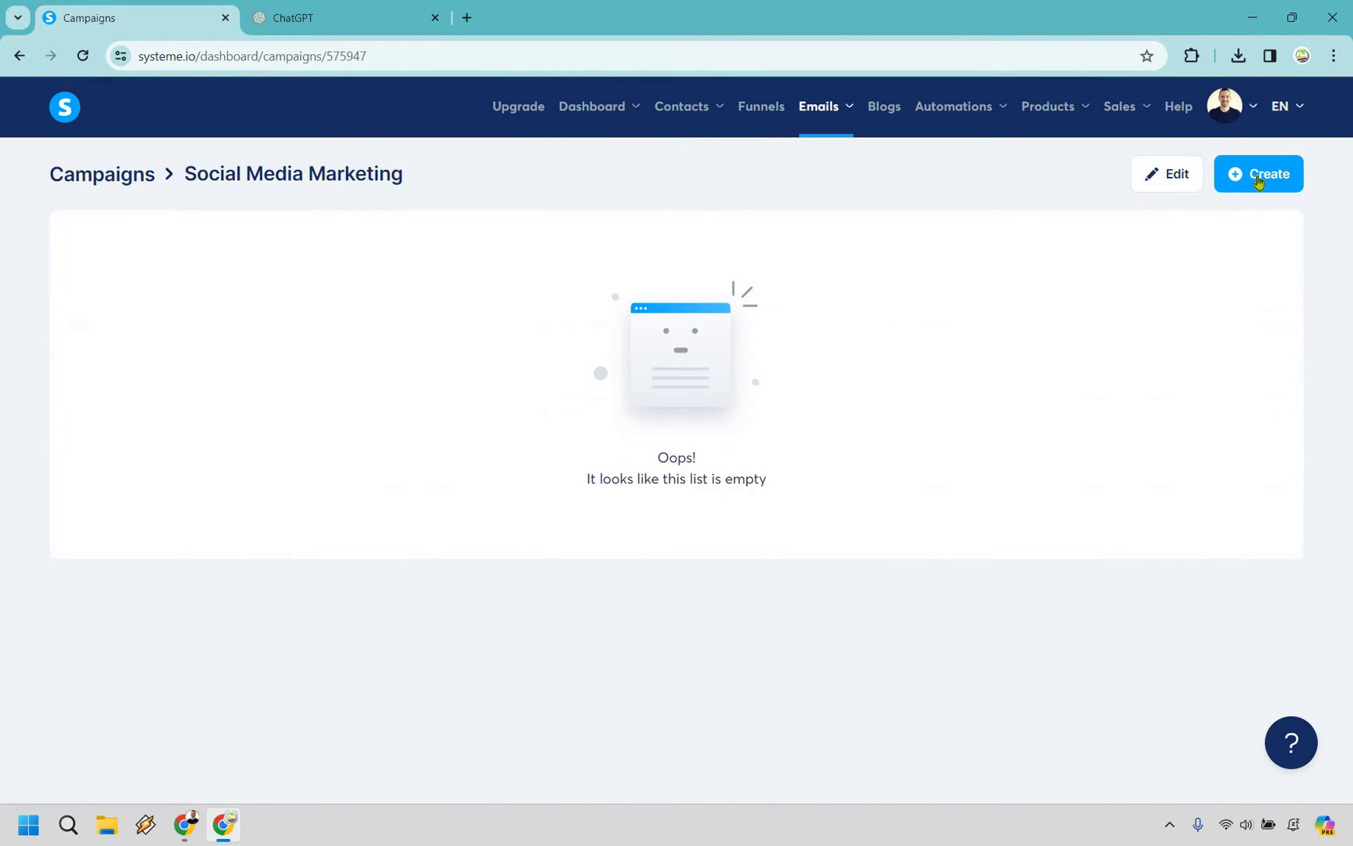
{"action": "left_click", "coordinate": [1259, 180]}
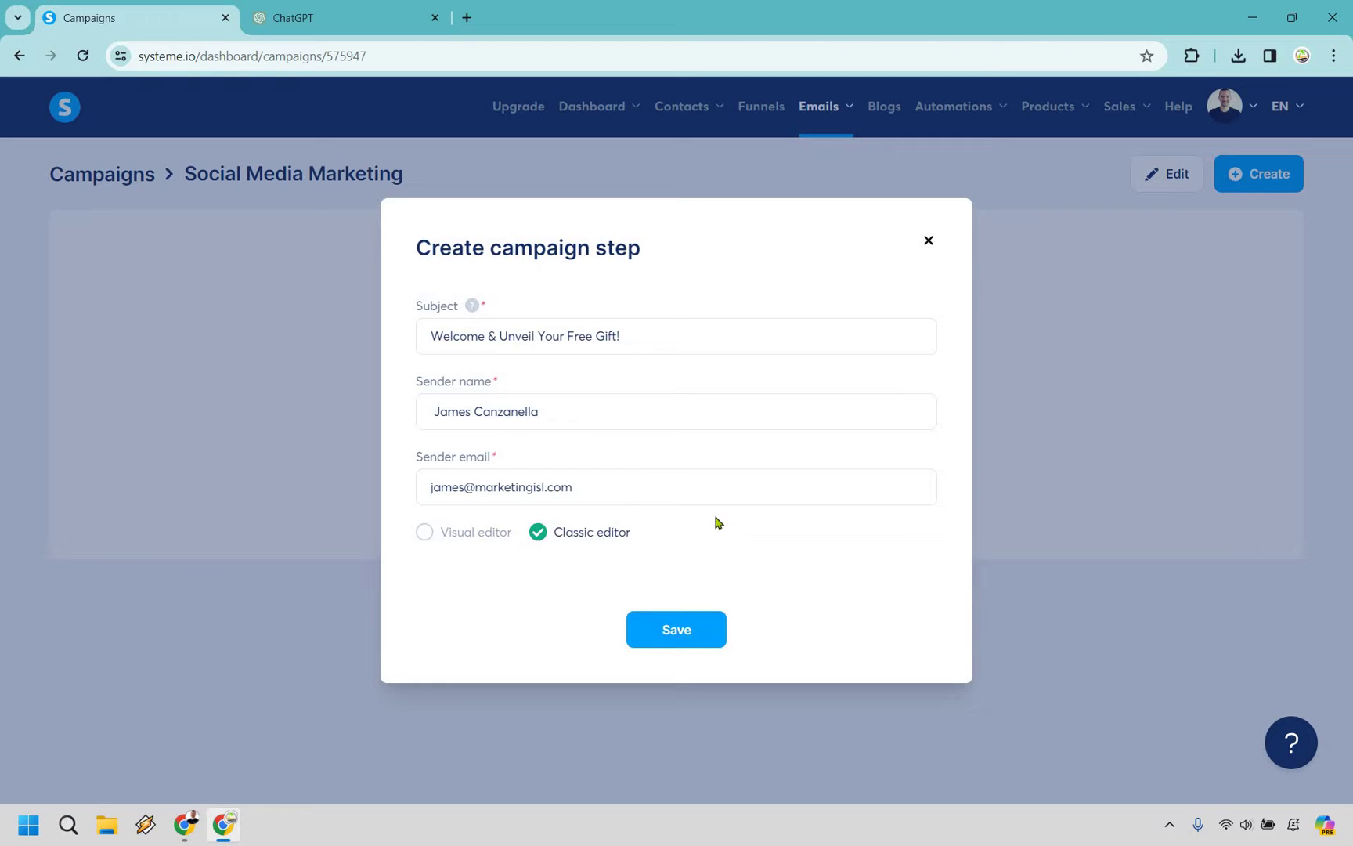
{"action": "left_click", "coordinate": [674, 630]}
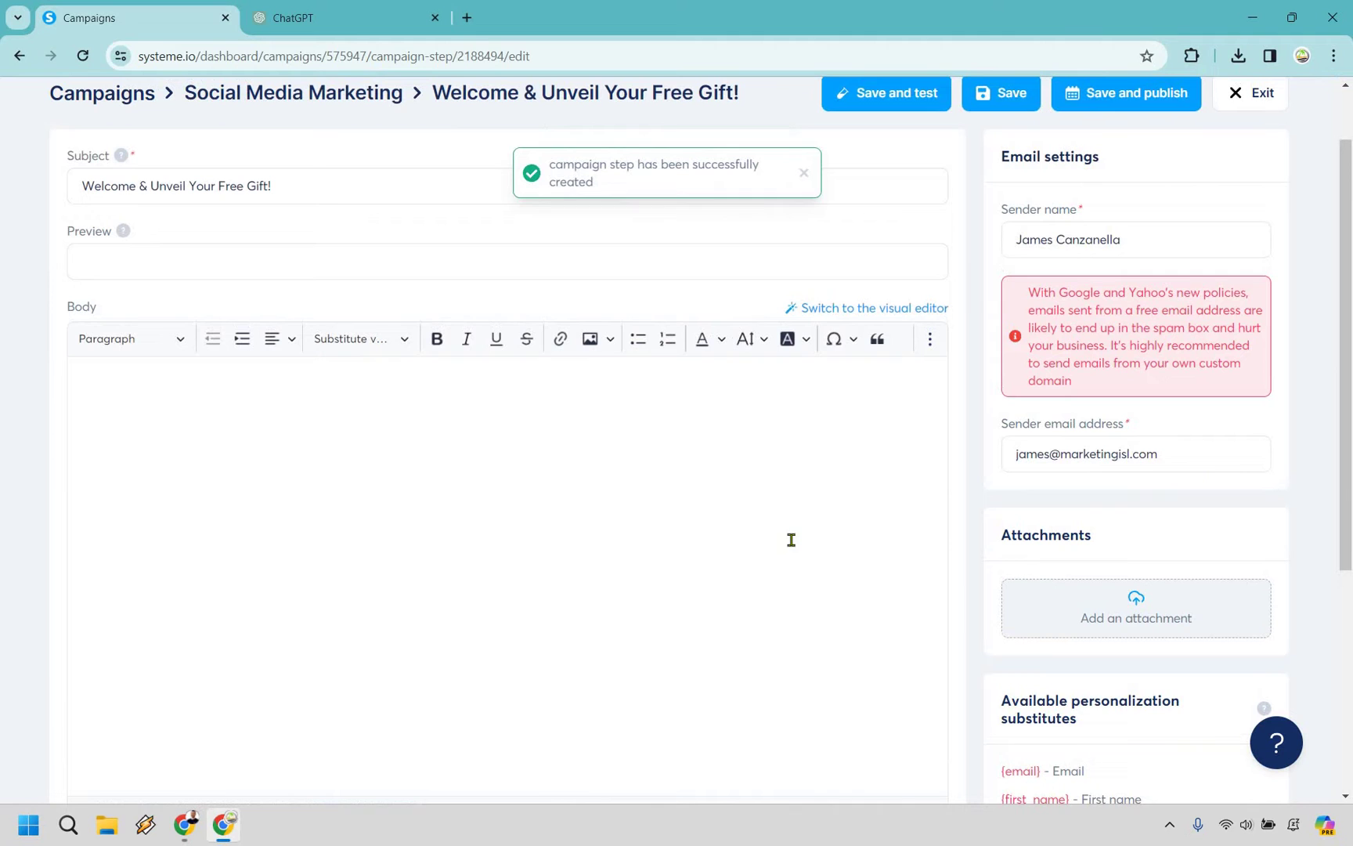
{"action": "scroll", "coordinate": [429, 314], "scroll_direction": "up", "scroll_amount": 1}
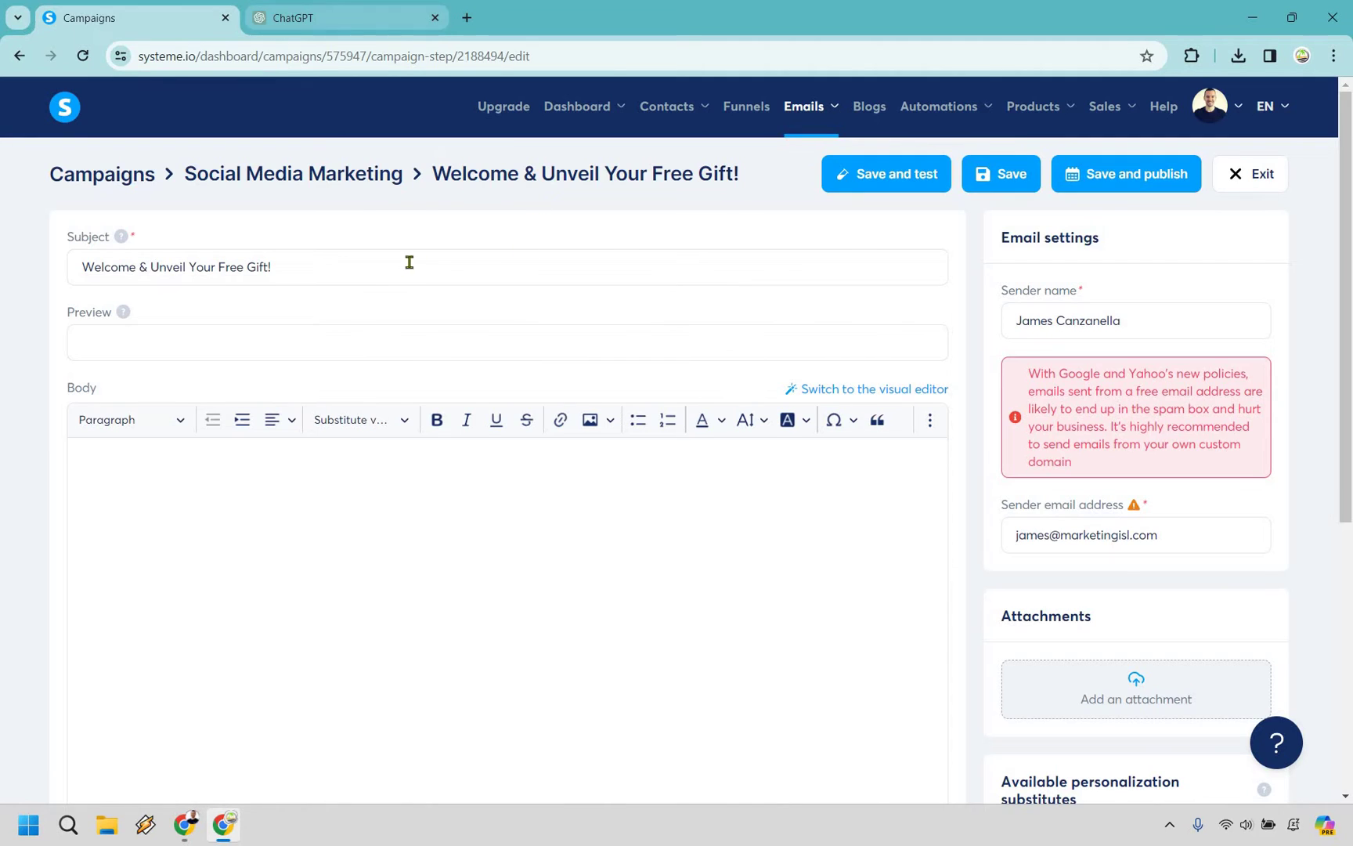
Copy the drafted welcome email body from ChatGPT and paste it into the email
{"action": "key", "text": "ctrl+Tab"}
{"action": "left_click_drag", "start_coordinate": [384, 258], "coordinate": [766, 466]}
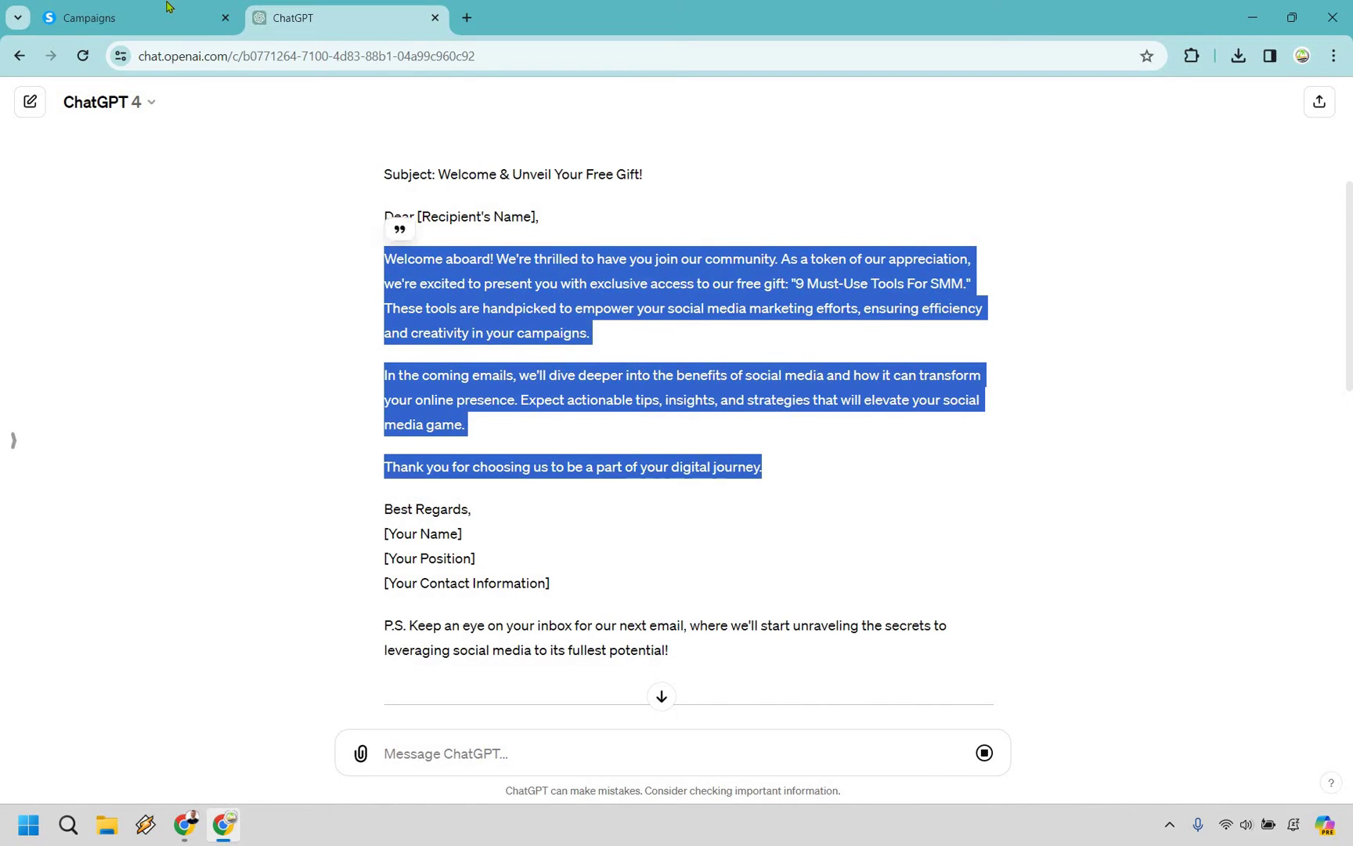
{"action": "key", "text": "ctrl+Tab"}
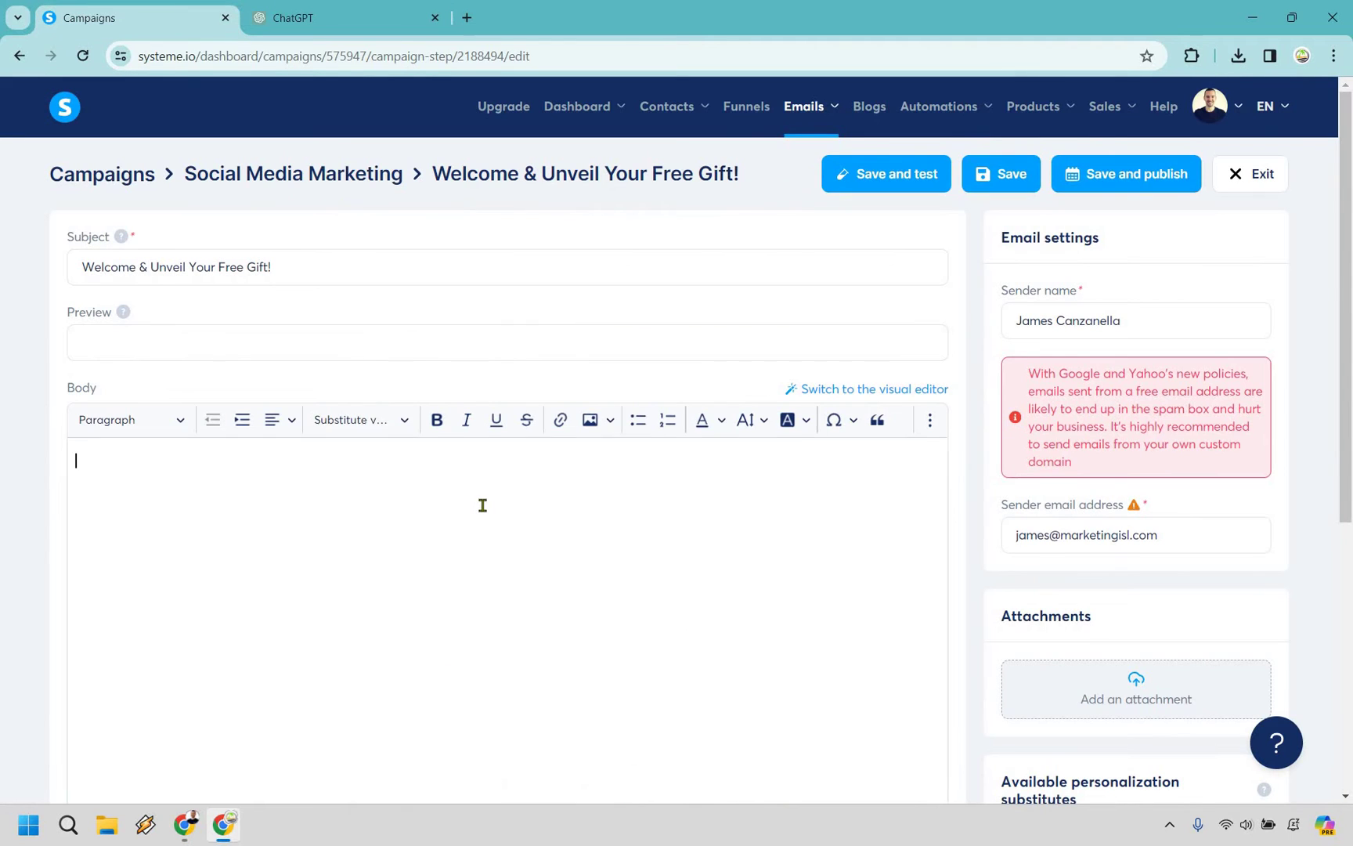
{"action": "key", "text": "ctrl+v"}
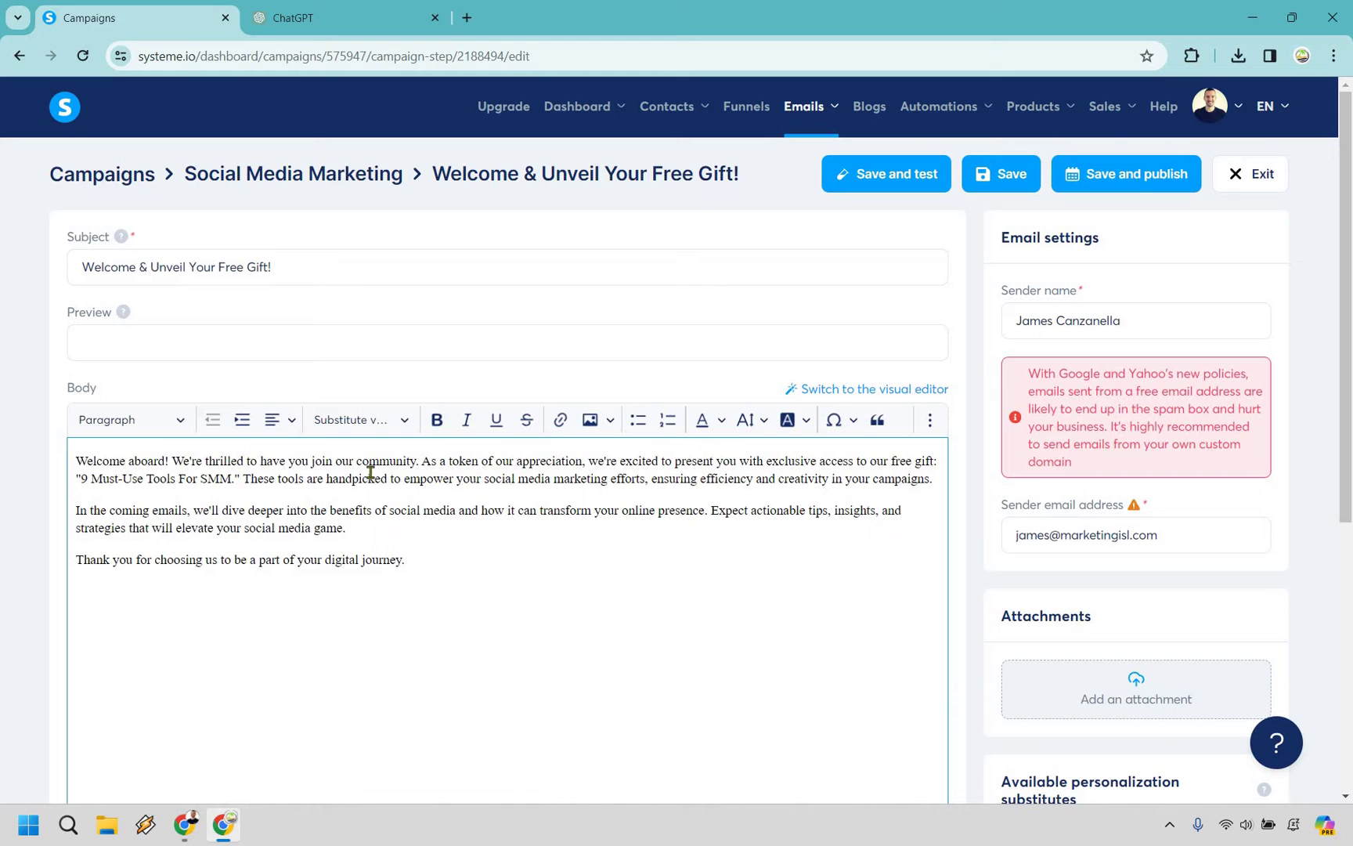
{"action": "left_click", "coordinate": [243, 478]}
{"action": "key", "text": "Return"}
{"action": "key", "text": "Return"}
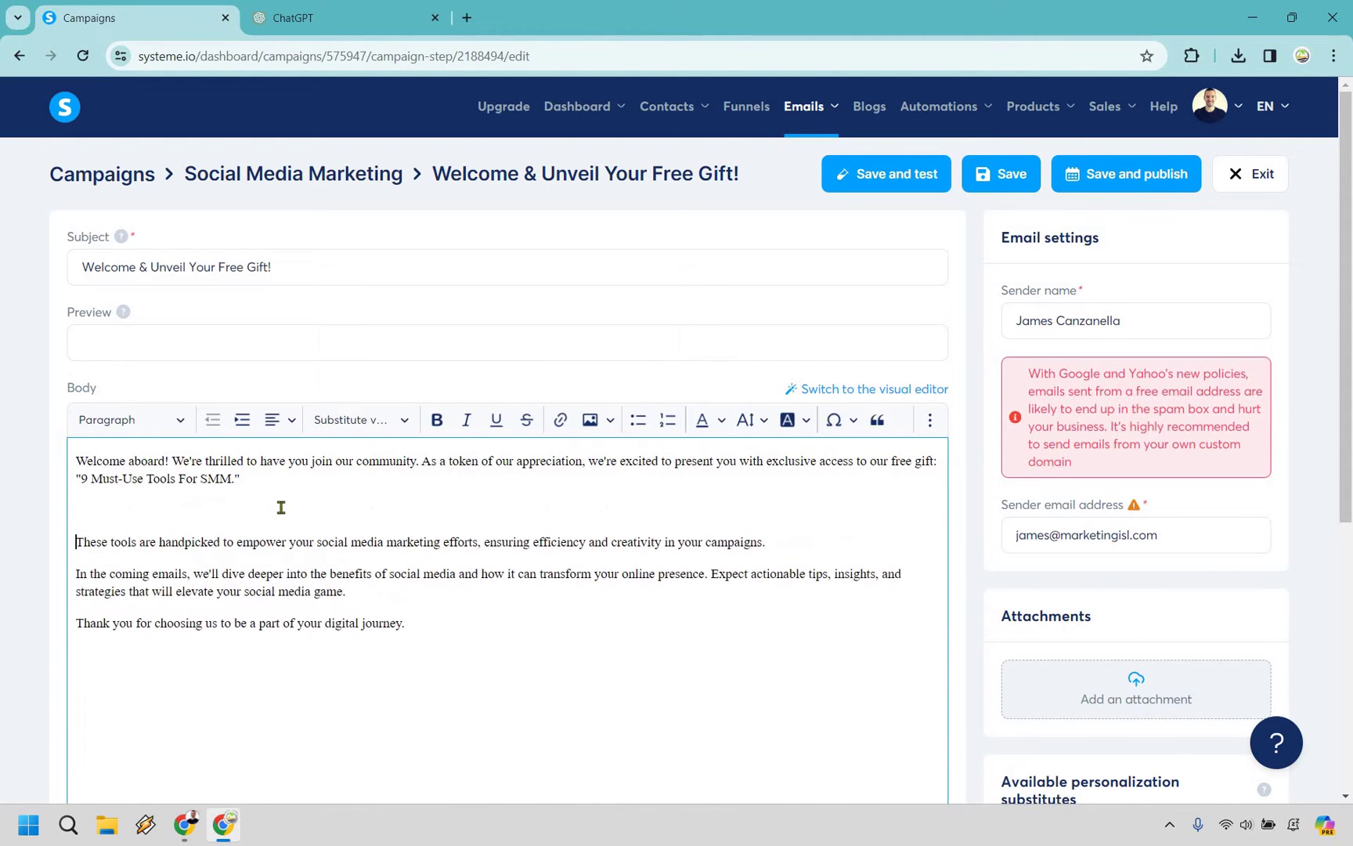
{"action": "left_click", "coordinate": [281, 507]}
{"action": "type", "text": "Click here to download your free "}
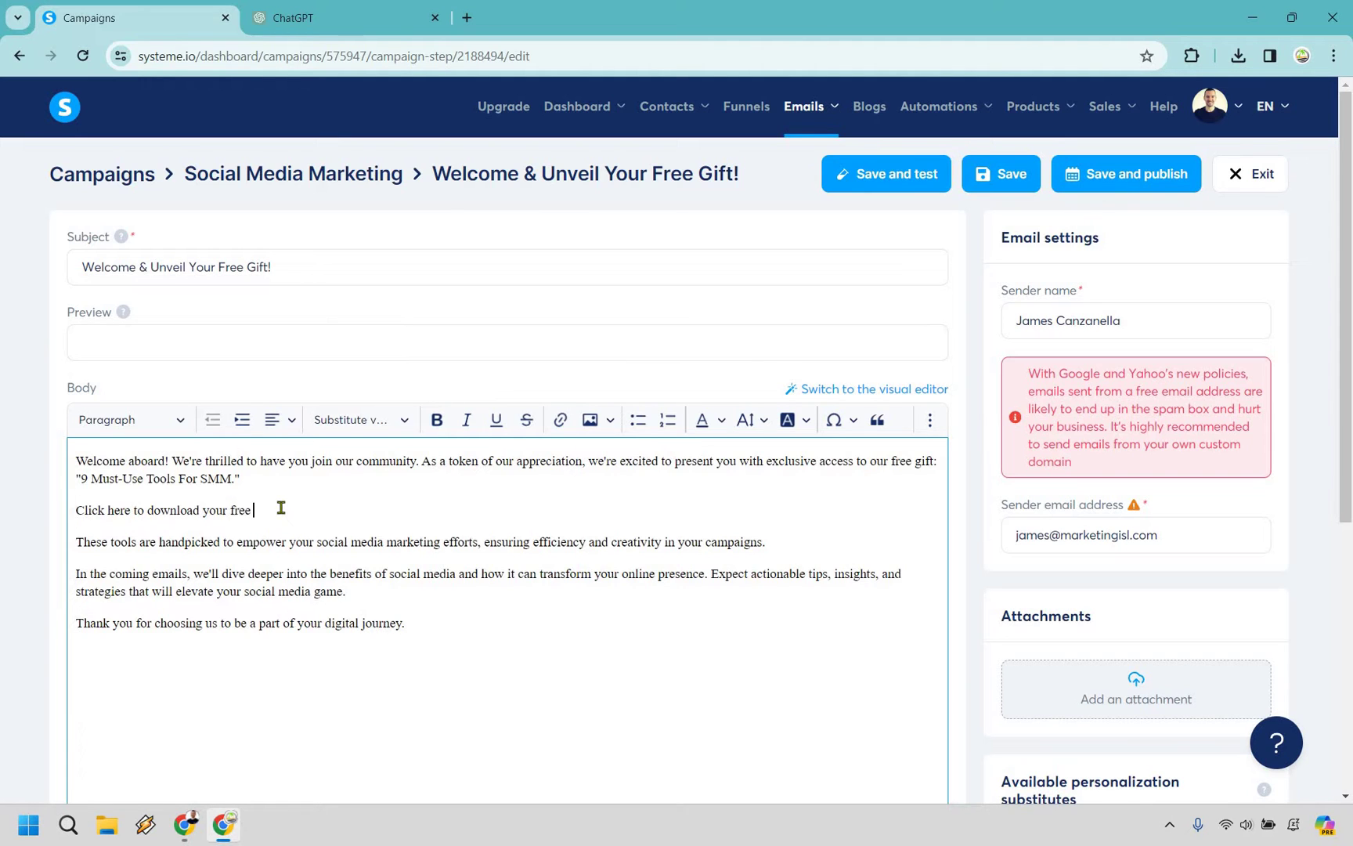
{"action": "type", "text": "gift now"}
{"action": "key", "text": "shift+Left"}
{"action": "key", "text": "shift+Left"}
{"action": "key", "text": "shift+Left"}
{"action": "key", "text": "shift+Left"}
{"action": "key", "text": "shift+Left"}
{"action": "key", "text": "shift+Left"}
{"action": "key", "text": "shift+Left"}
{"action": "key", "text": "shift+Left"}
{"action": "key", "text": "shift+Left"}
{"action": "key", "text": "shift+Left"}
{"action": "key", "text": "shift+Left"}
{"action": "key", "text": "shift+Left"}
{"action": "key", "text": "shift+Left"}
{"action": "key", "text": "shift+Left"}
{"action": "key", "text": "shift+Left"}
{"action": "key", "text": "shift+Left"}
{"action": "key", "text": "shift+Left"}
{"action": "key", "text": "shift+Left"}
{"action": "key", "text": "shift+Left"}
{"action": "key", "text": "shift+Left"}
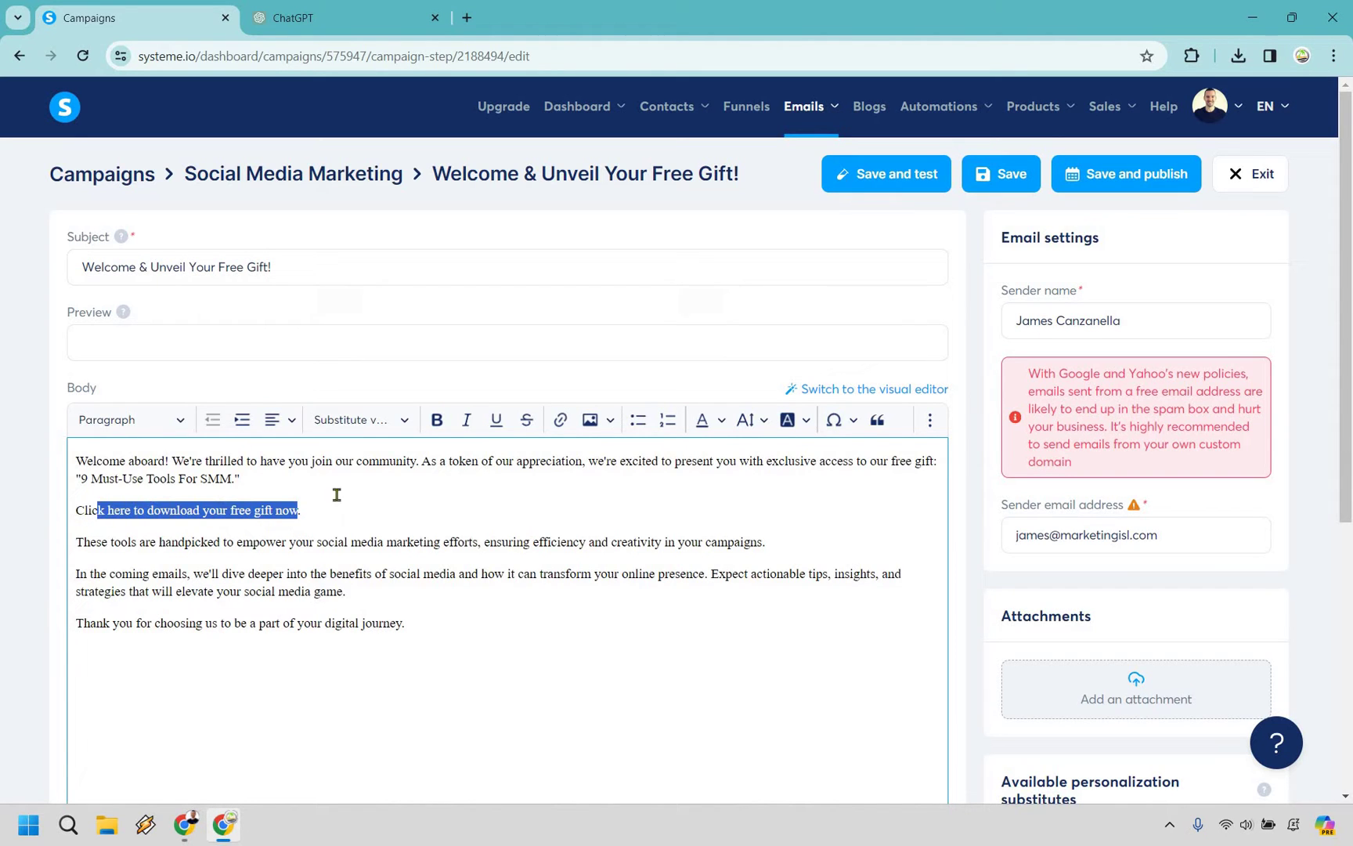
{"action": "key", "text": "shift+Left"}
{"action": "key", "text": "shift+Left"}
{"action": "key", "text": "shift+Left"}
{"action": "left_click", "coordinate": [560, 419]}
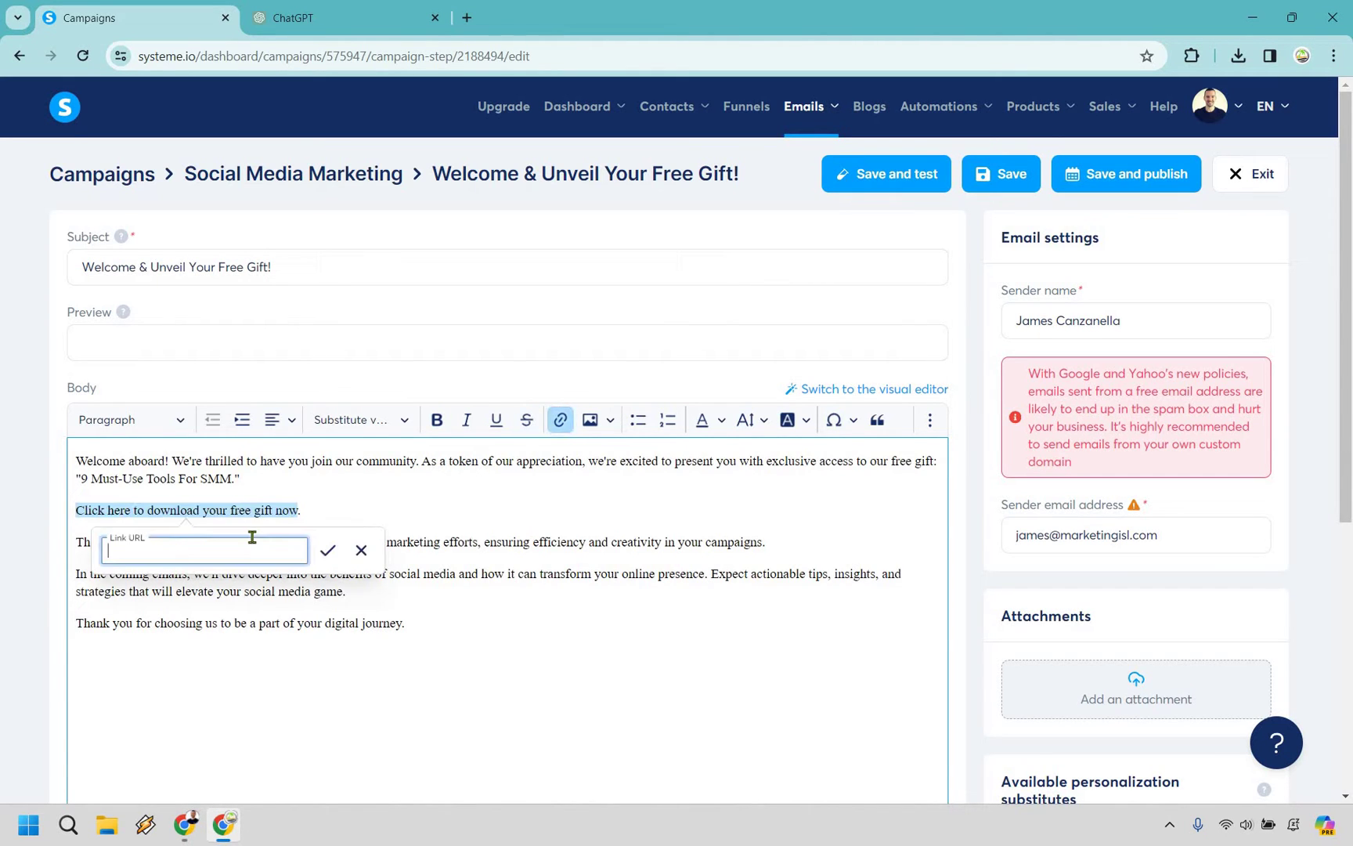
{"action": "type", "text": "www.s"}
{"action": "type", "text": "ol.com"}
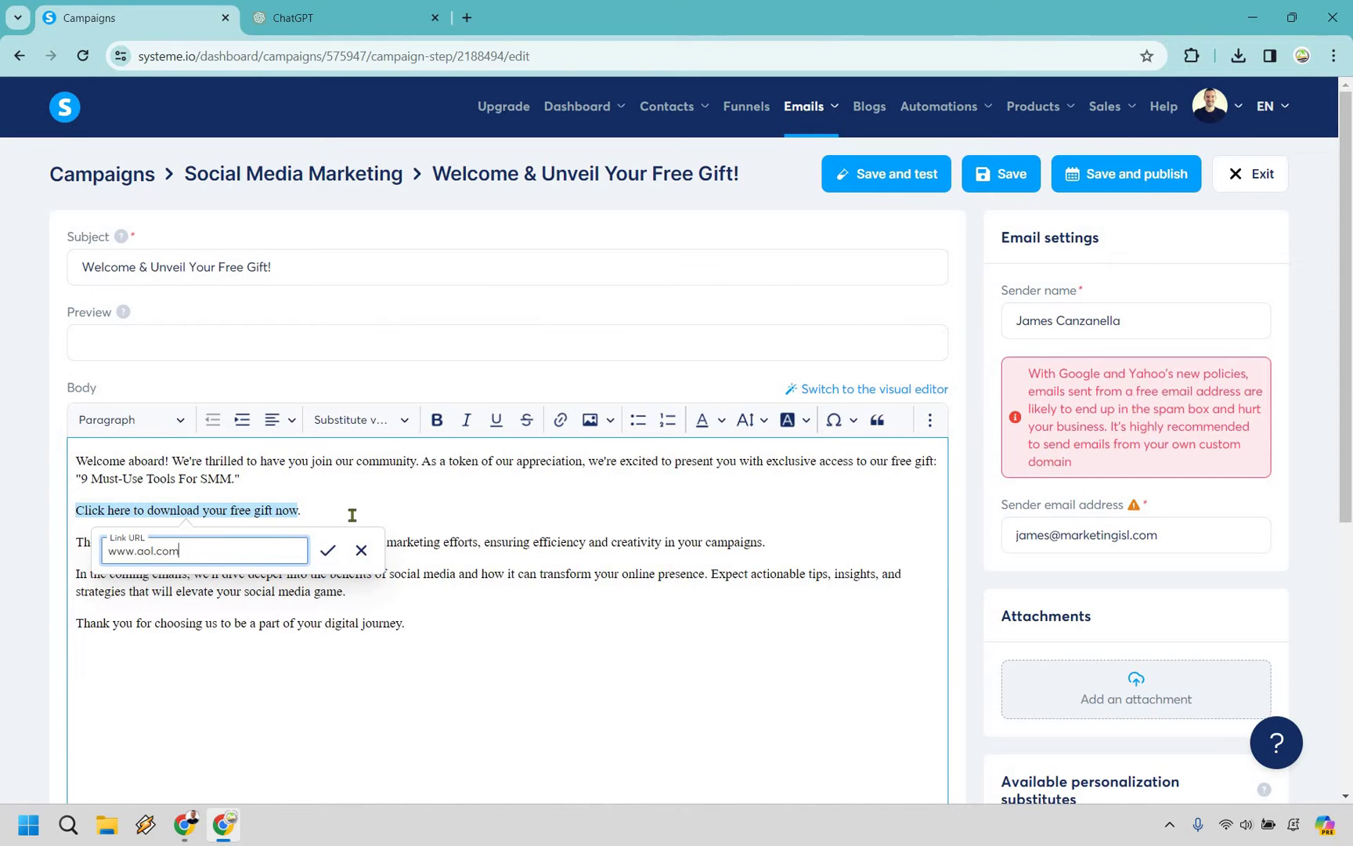
{"action": "key", "text": "Return"}
{"action": "left_click", "coordinate": [374, 515]}
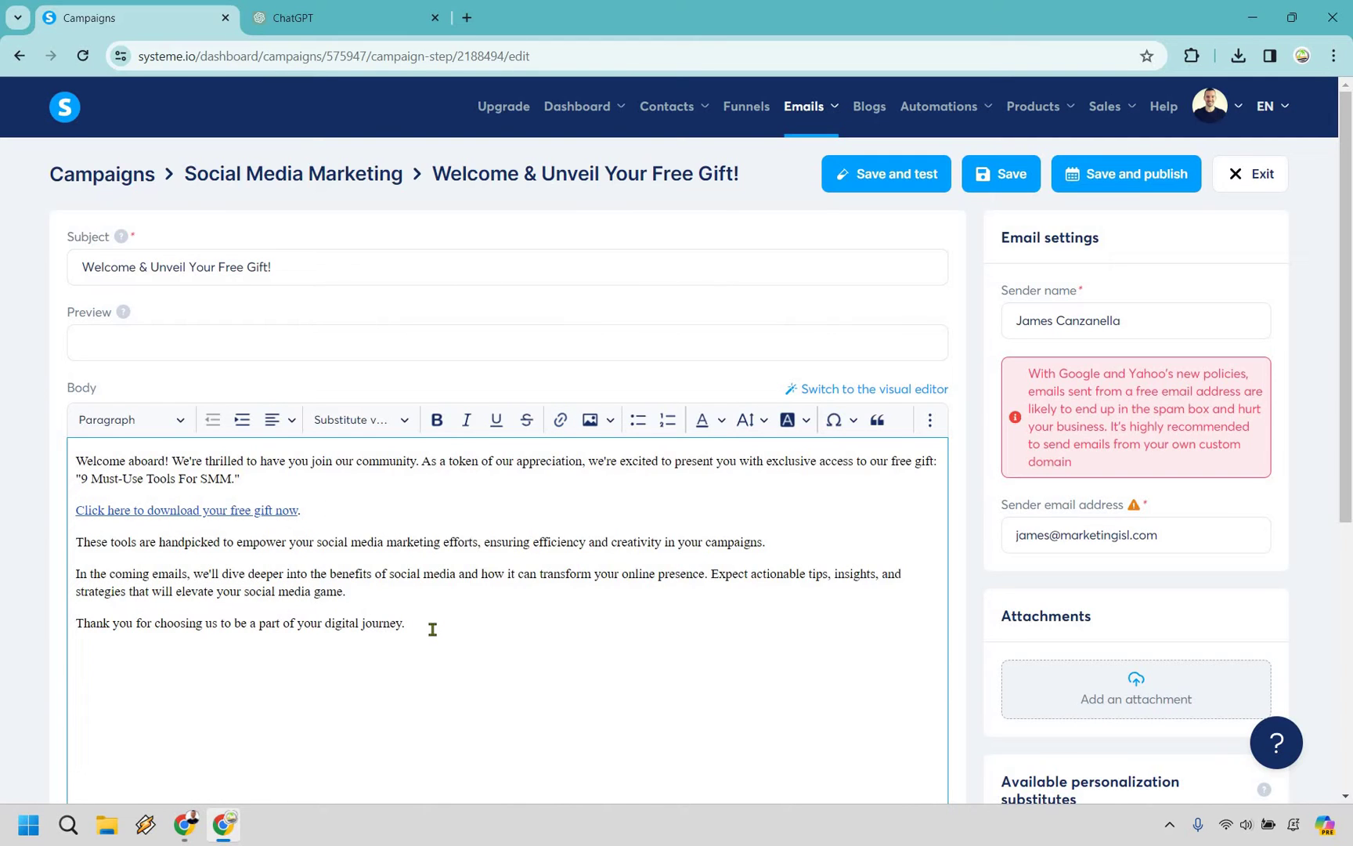
Sign the welcome email with 'canz' and review the finished body
{"action": "left_click", "coordinate": [432, 628]}
{"action": "type", "text": "canz"}
{"action": "scroll", "coordinate": [704, 317], "scroll_direction": "down", "scroll_amount": 3}
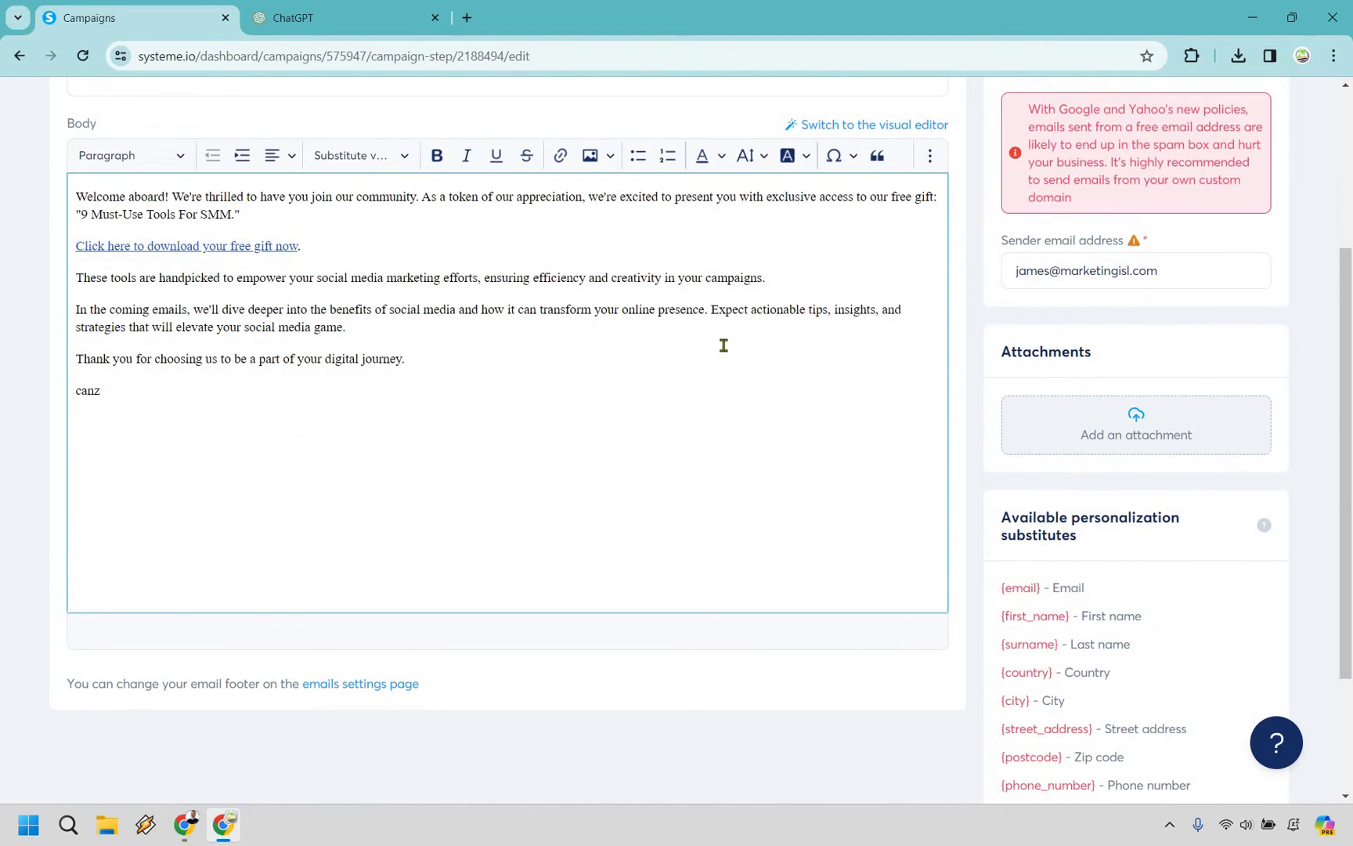
{"action": "scroll", "coordinate": [722, 344], "scroll_direction": "down", "scroll_amount": 2}
{"action": "scroll", "coordinate": [809, 414], "scroll_direction": "up", "scroll_amount": 3}
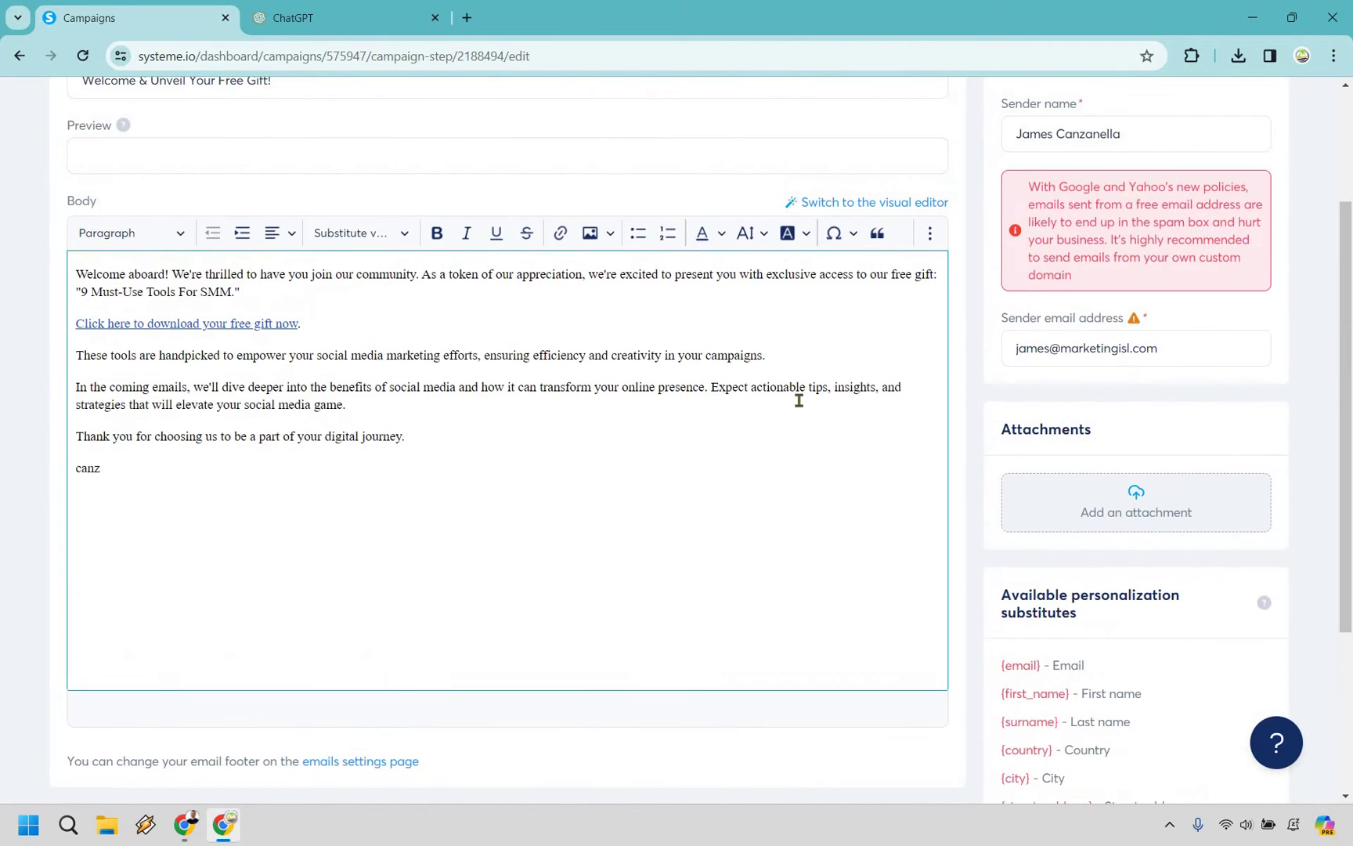
{"action": "scroll", "coordinate": [797, 431], "scroll_direction": "down", "scroll_amount": 3}
{"action": "scroll", "coordinate": [796, 437], "scroll_direction": "up", "scroll_amount": 5}
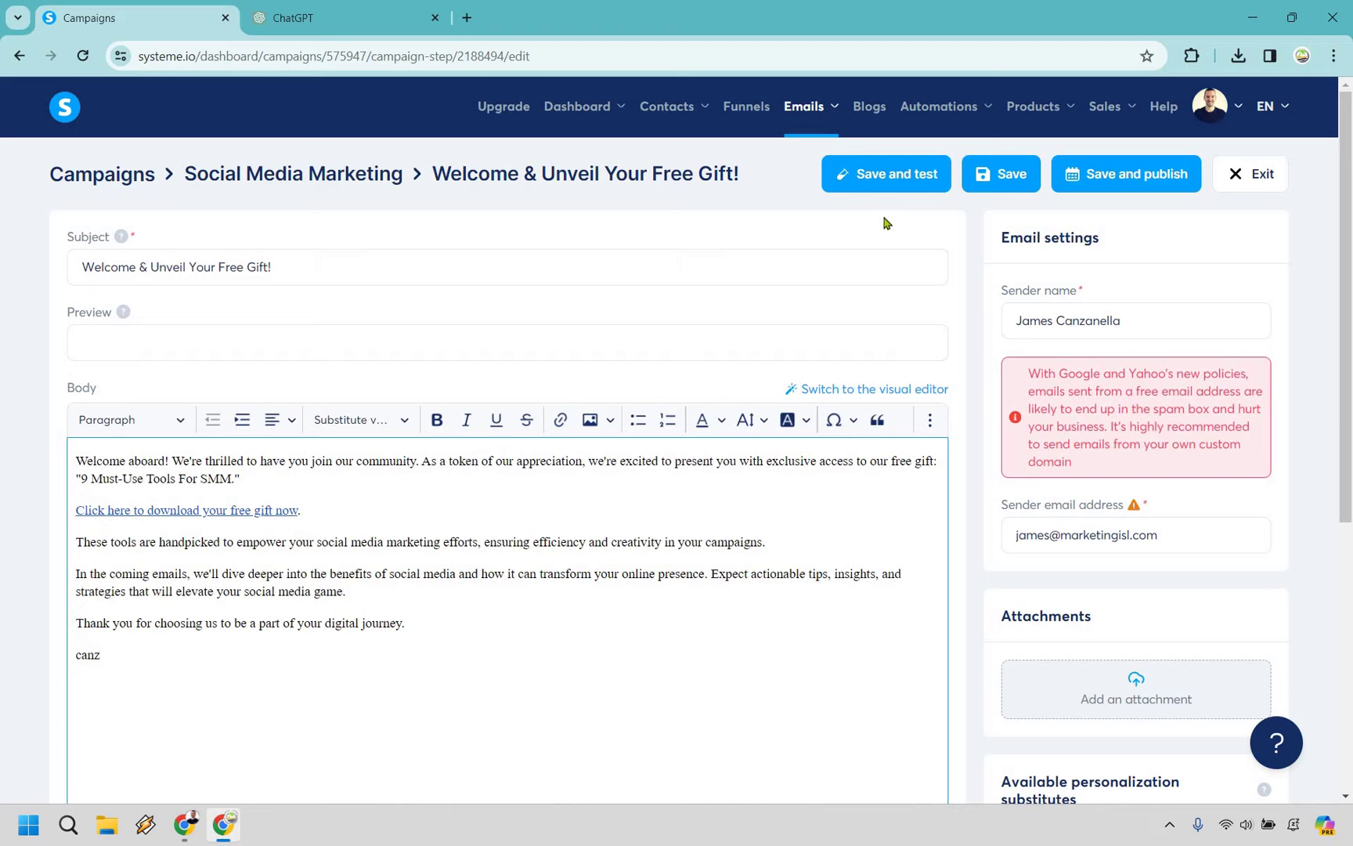
Publish and activate the welcome email with a 0-day delay, returning to the campaigns list
{"action": "left_click", "coordinate": [1106, 180]}
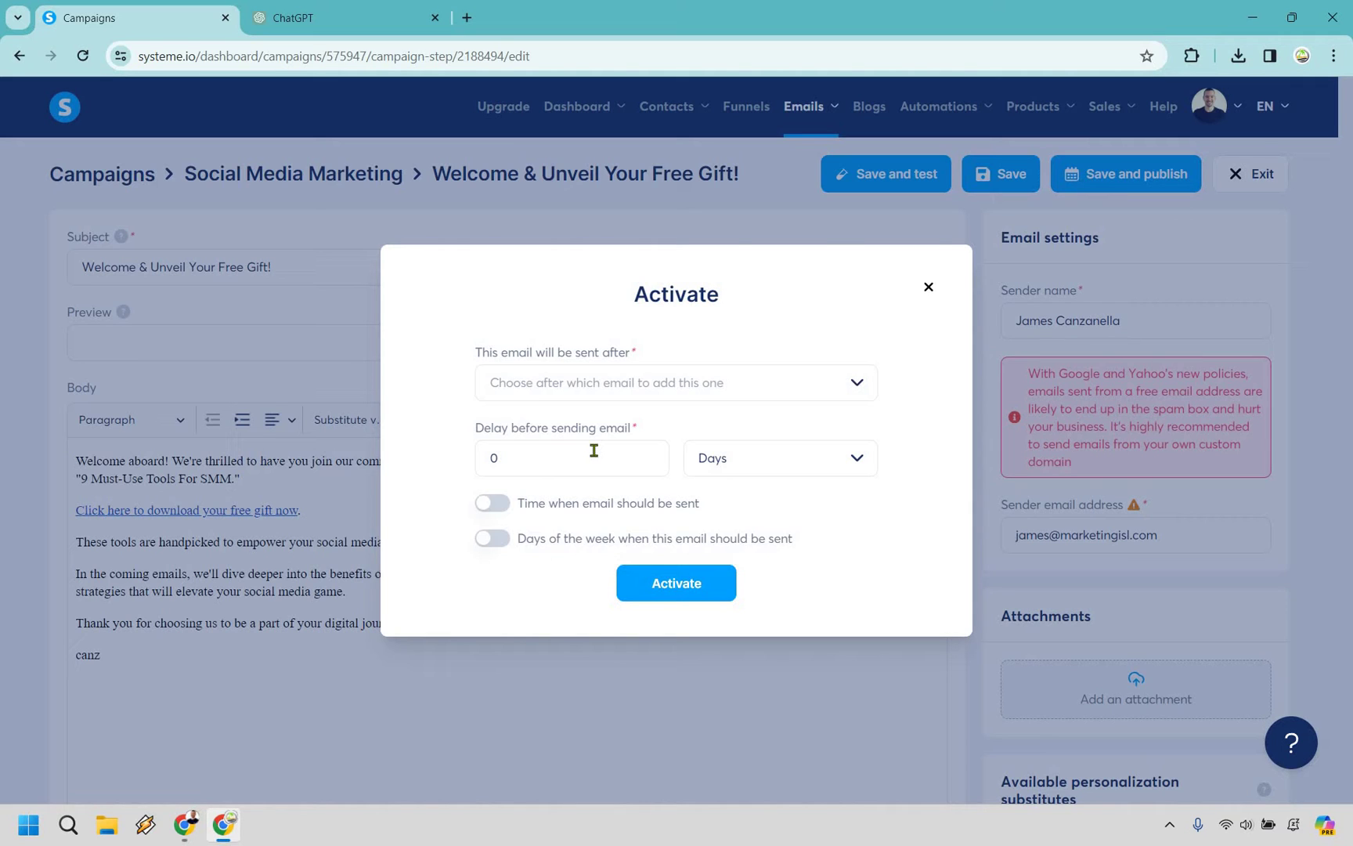
{"action": "left_click", "coordinate": [689, 586]}
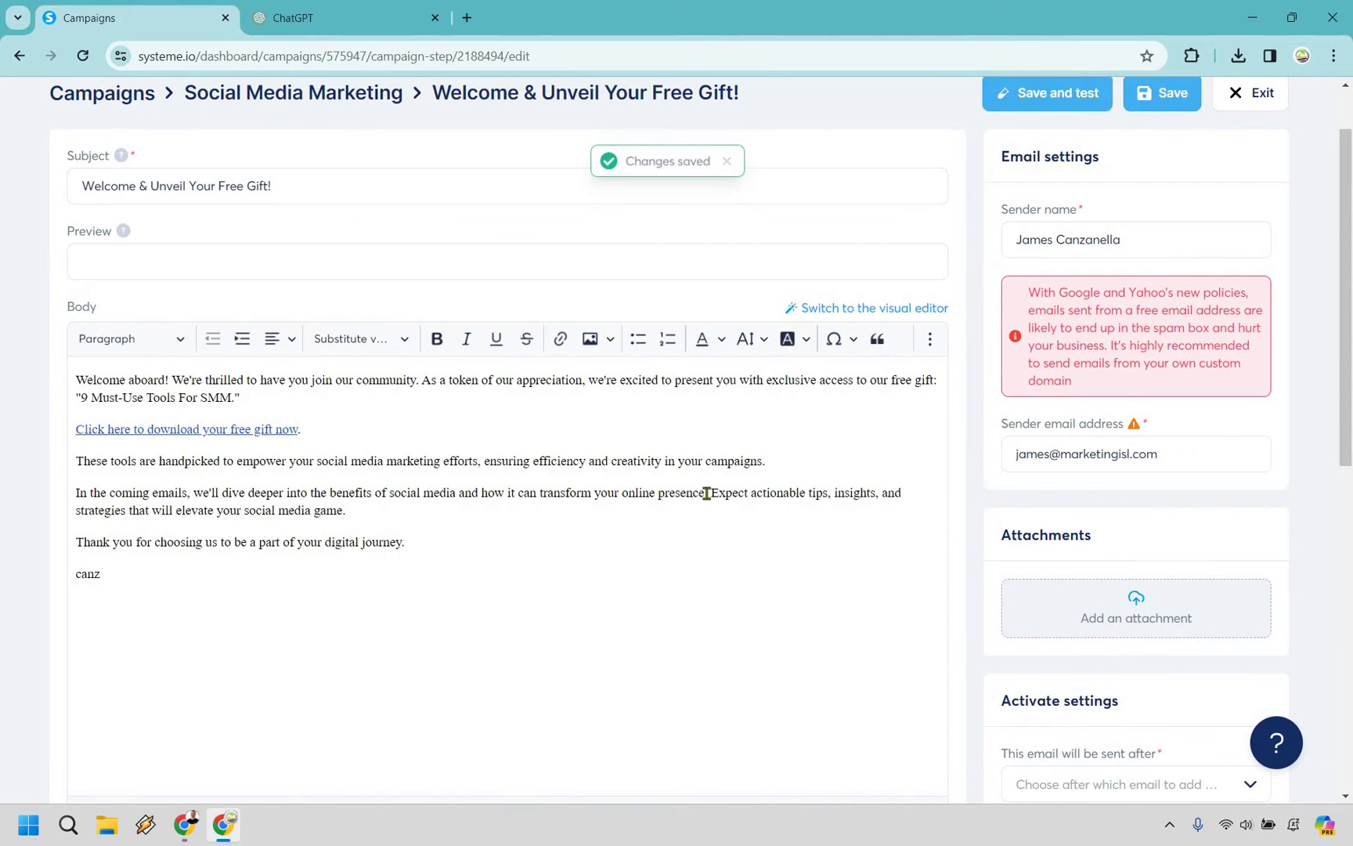
{"action": "scroll", "coordinate": [706, 492], "scroll_direction": "up", "scroll_amount": 1}
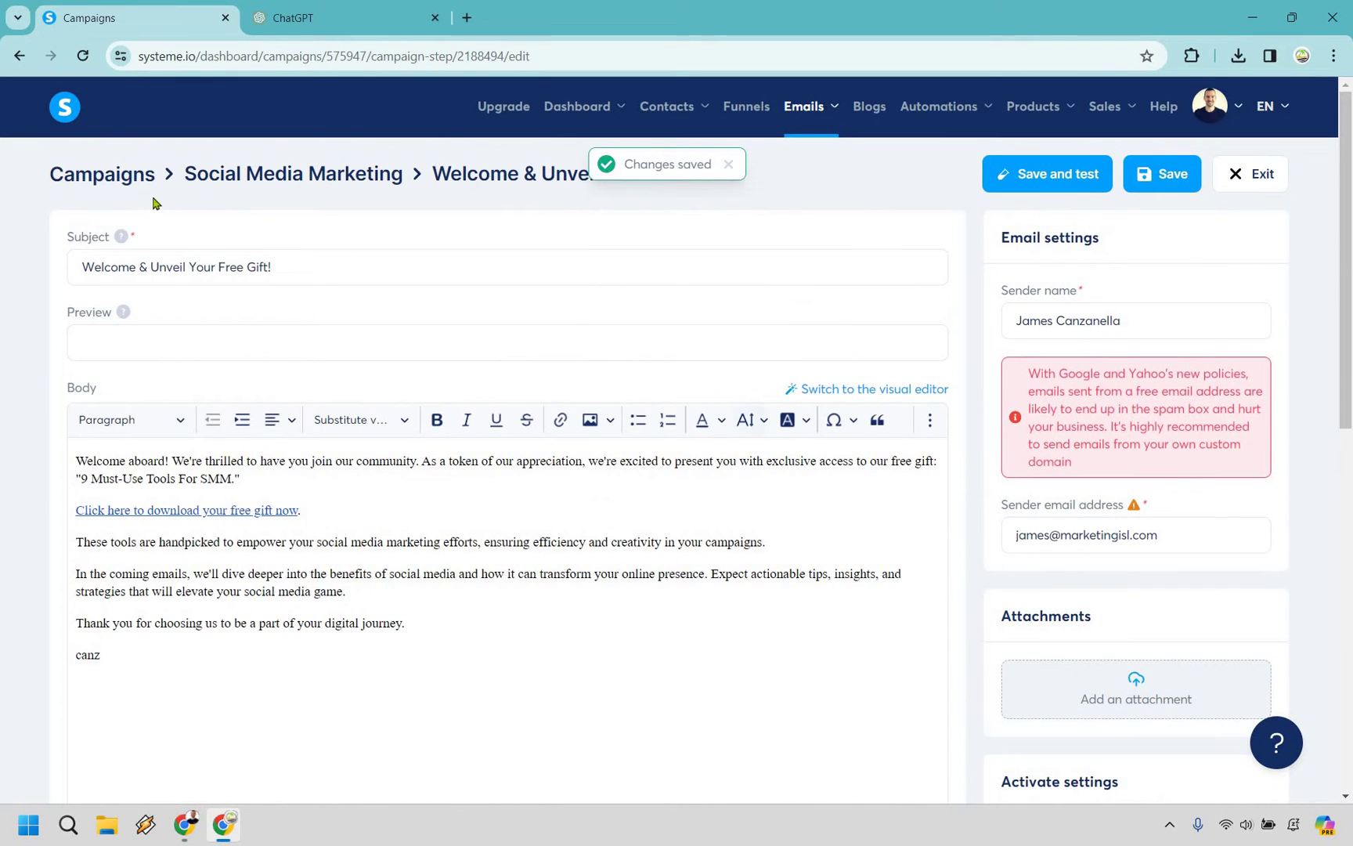
{"action": "left_click", "coordinate": [122, 177]}
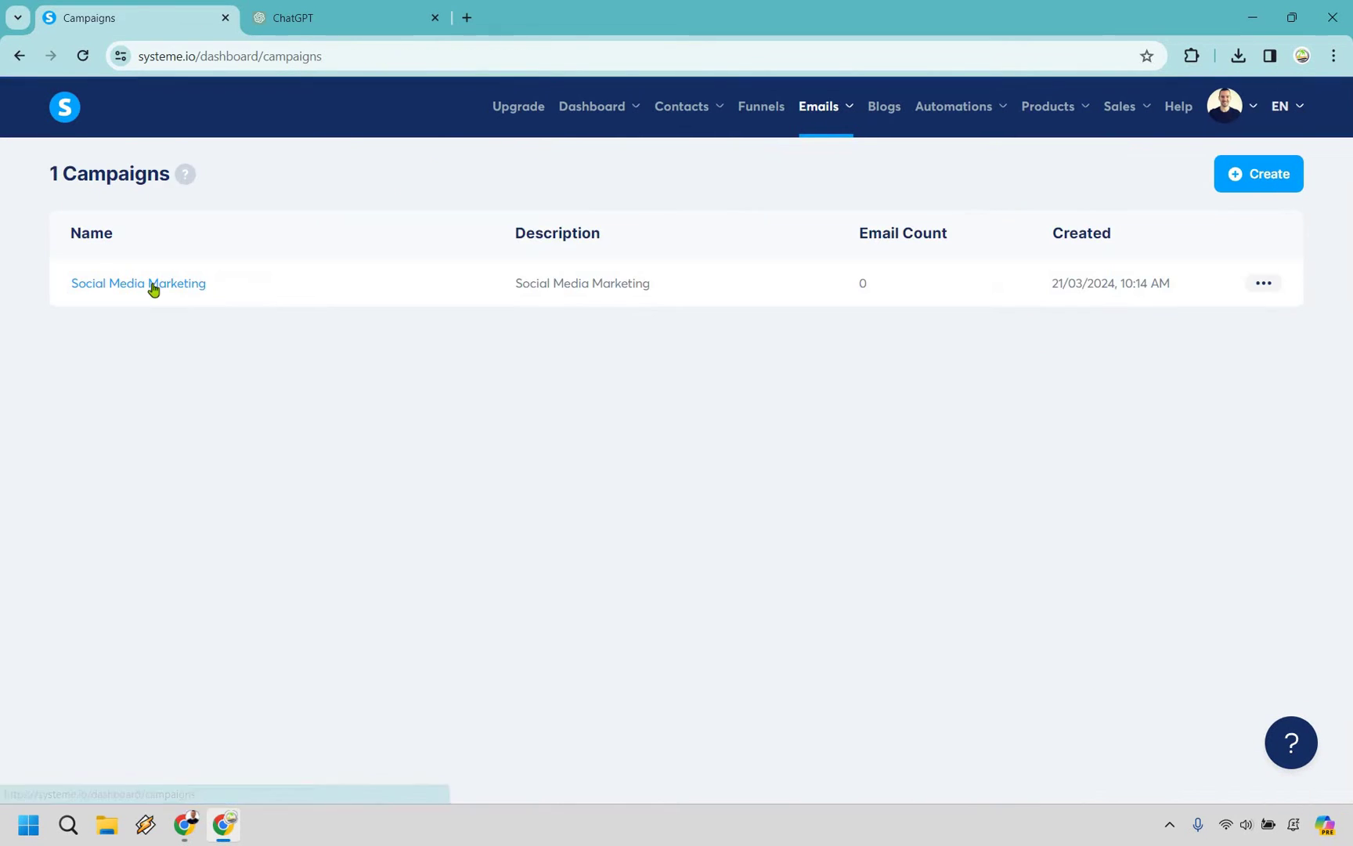
Add a second email, 'Unlock YouTube's Power for Your Business!', to Social Media Marketing
{"action": "left_click", "coordinate": [153, 286]}
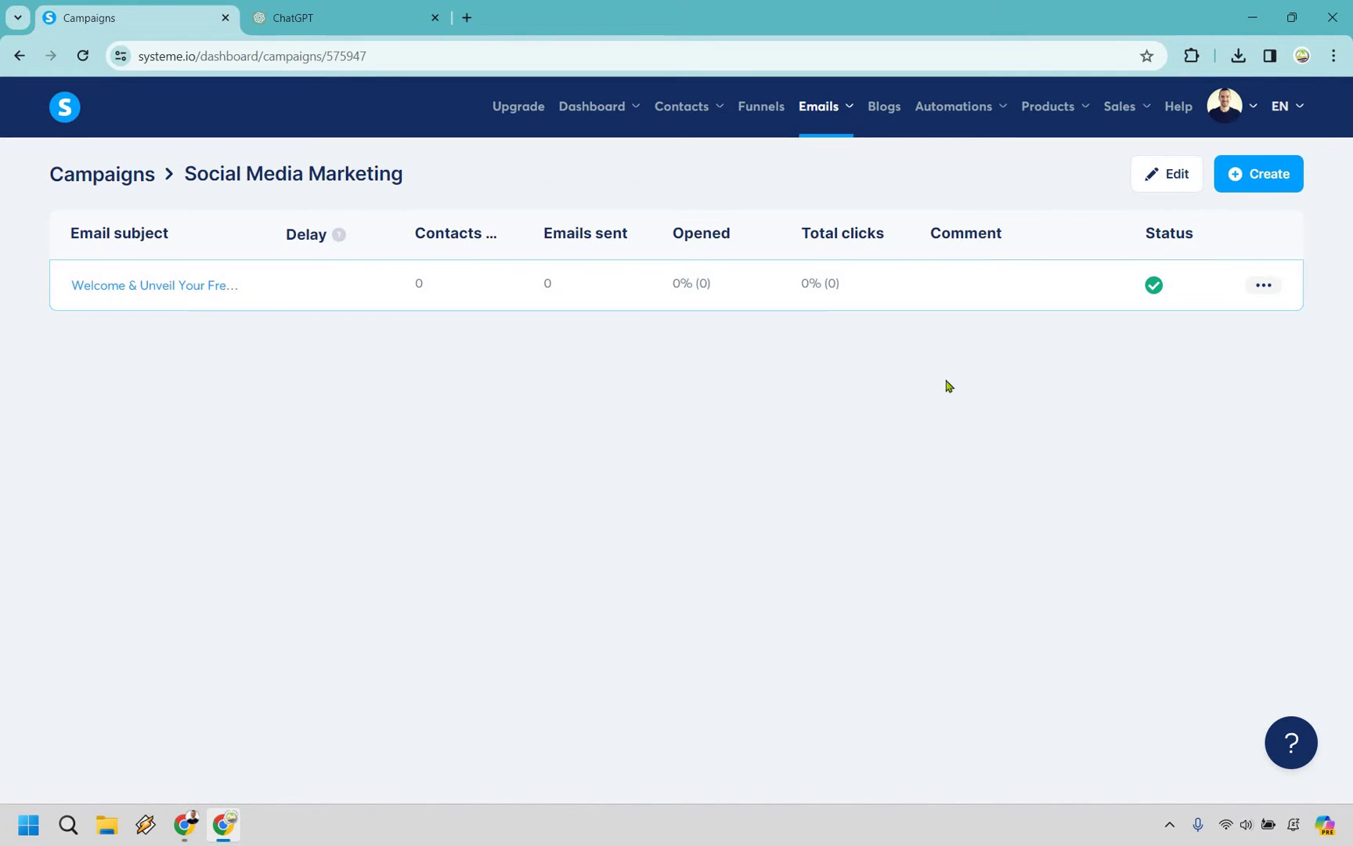
{"action": "left_click", "coordinate": [1269, 179]}
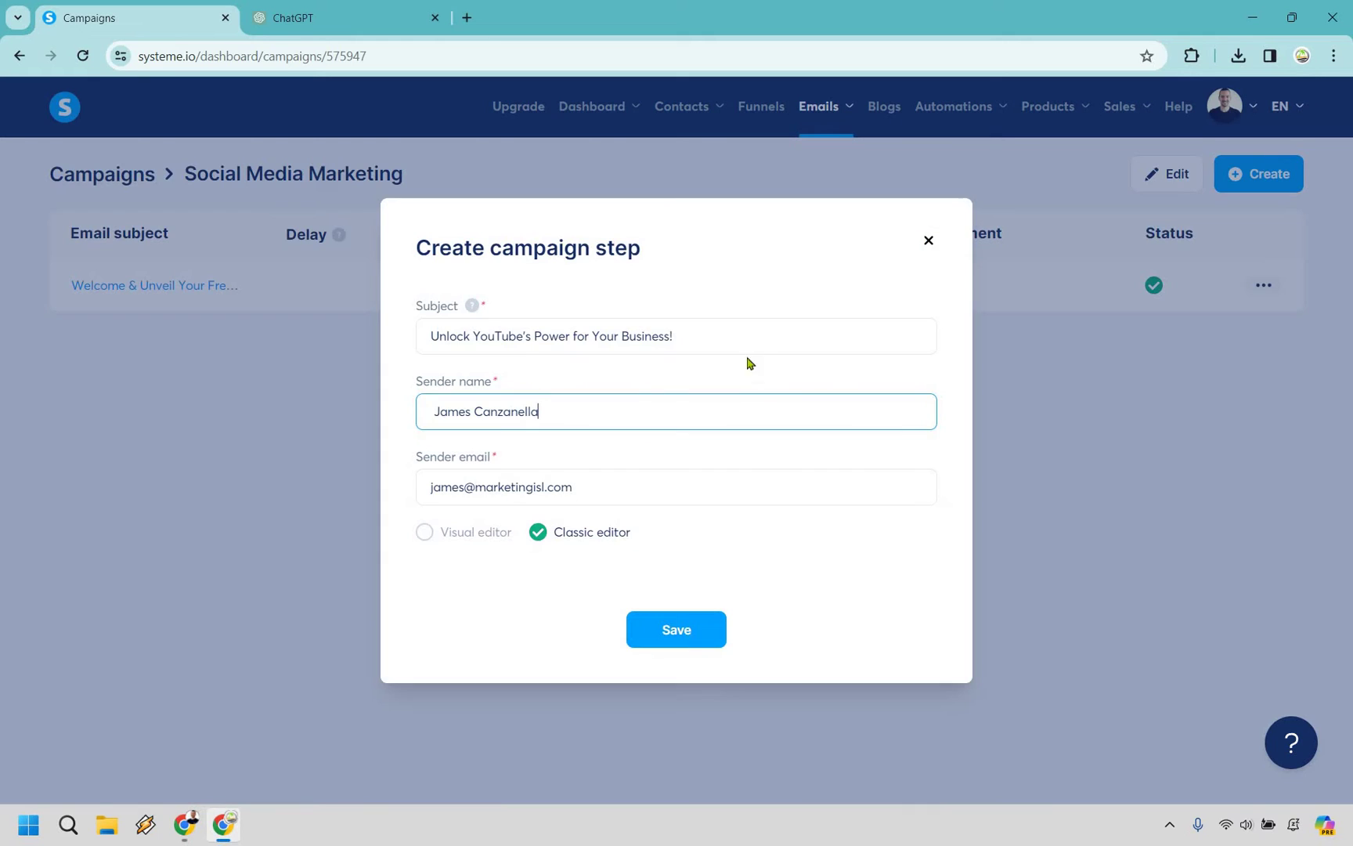
{"action": "left_click", "coordinate": [680, 321]}
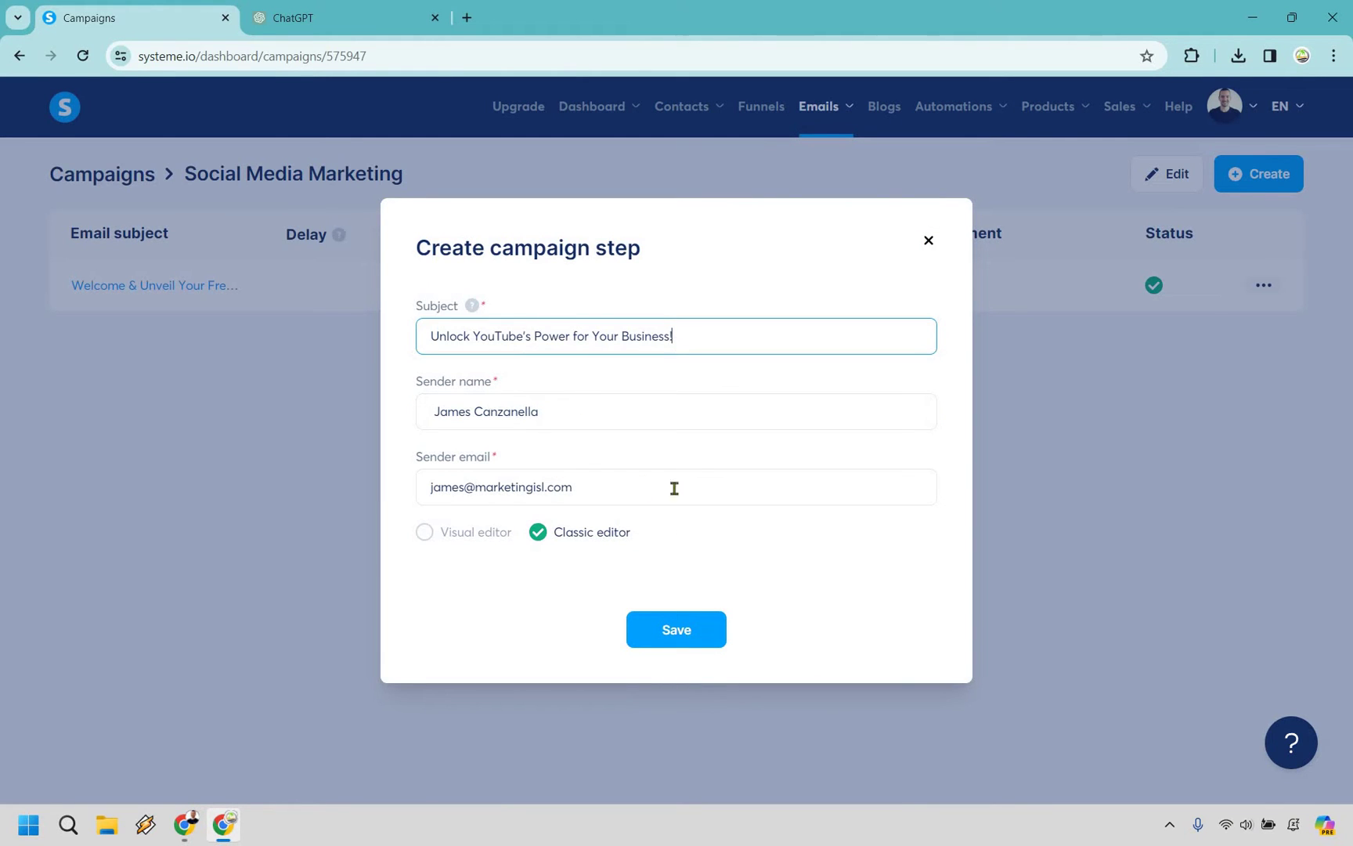
{"action": "left_click", "coordinate": [678, 631]}
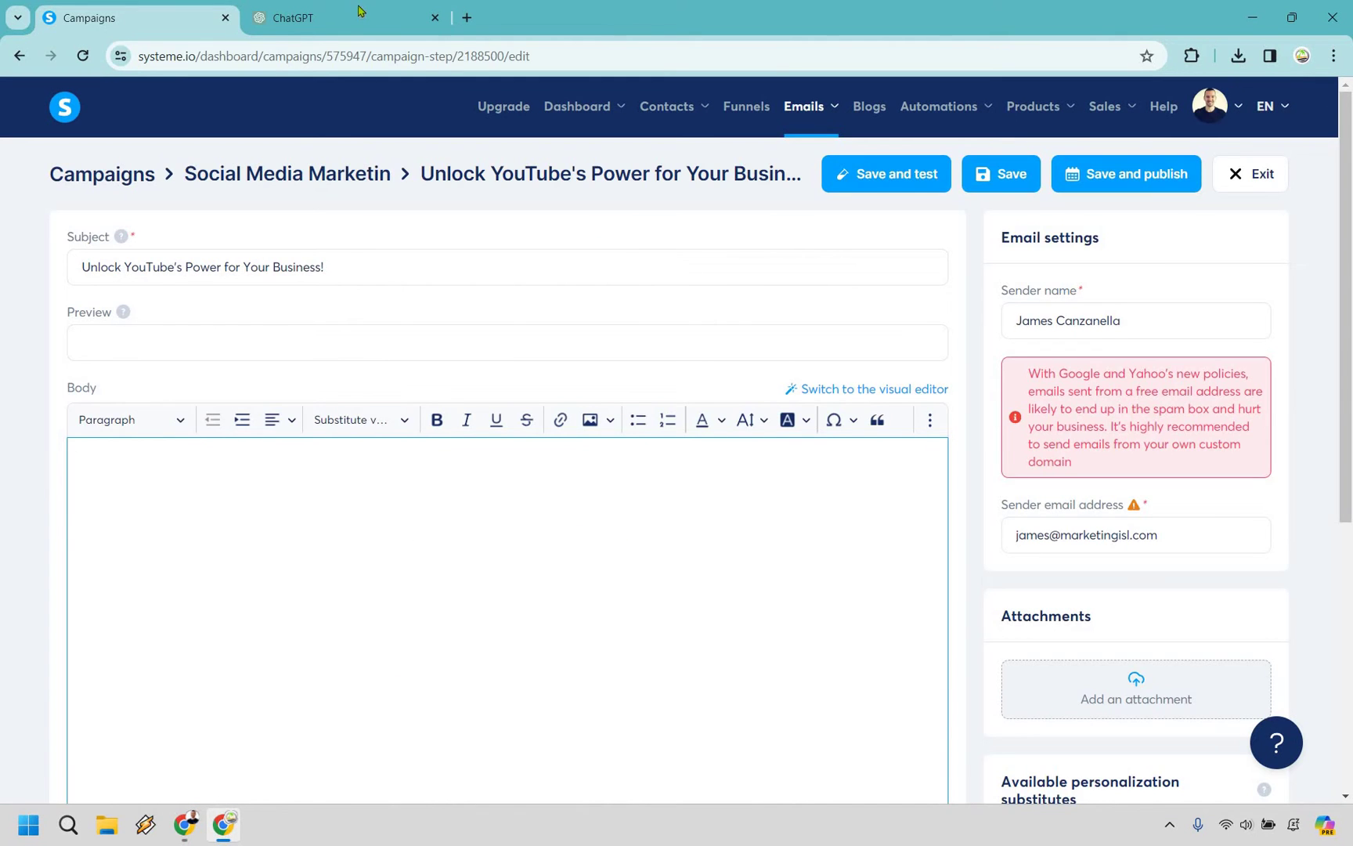
Select ChatGPT's drafted YouTube email text through the P.S. line
{"action": "key", "text": "ctrl+Tab"}
{"action": "left_click", "coordinate": [385, 313]}
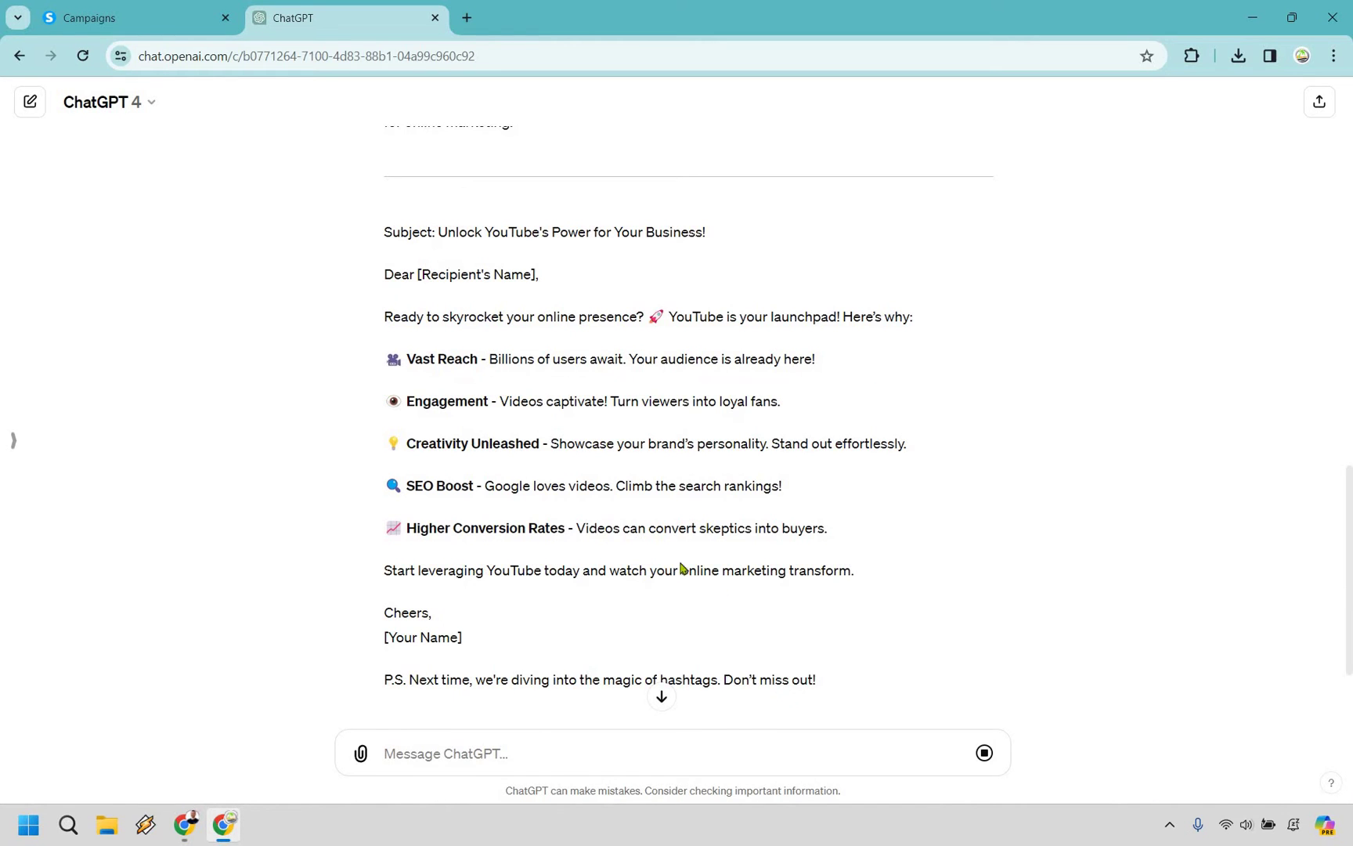
{"action": "left_click_drag", "start_coordinate": [681, 569], "coordinate": [815, 676]}
{"action": "key", "text": "ctrl+c"}
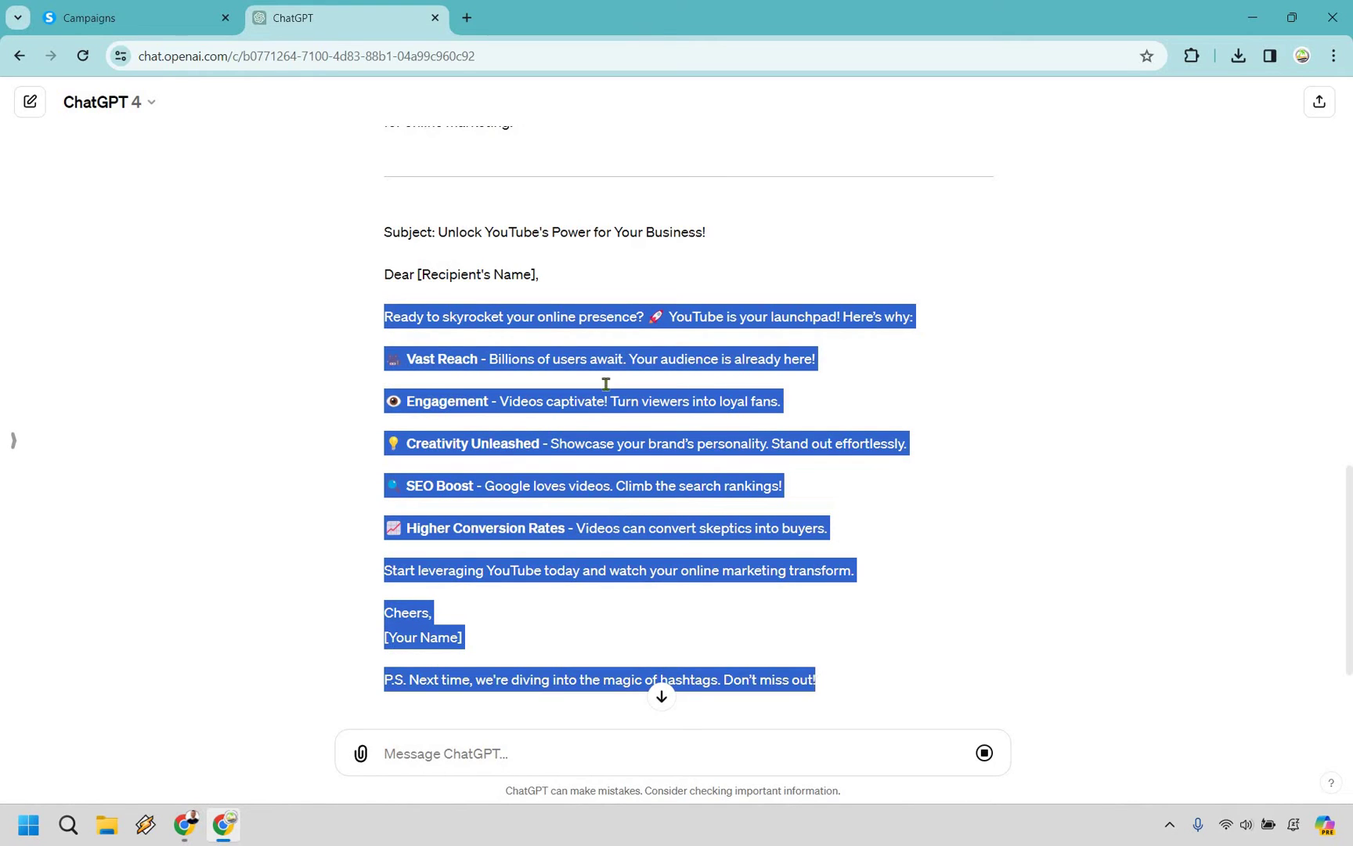
Paste ChatGPT's YouTube email into the body and replace [Your Name] with 'canz'
{"action": "key", "text": "ctrl+Tab"}
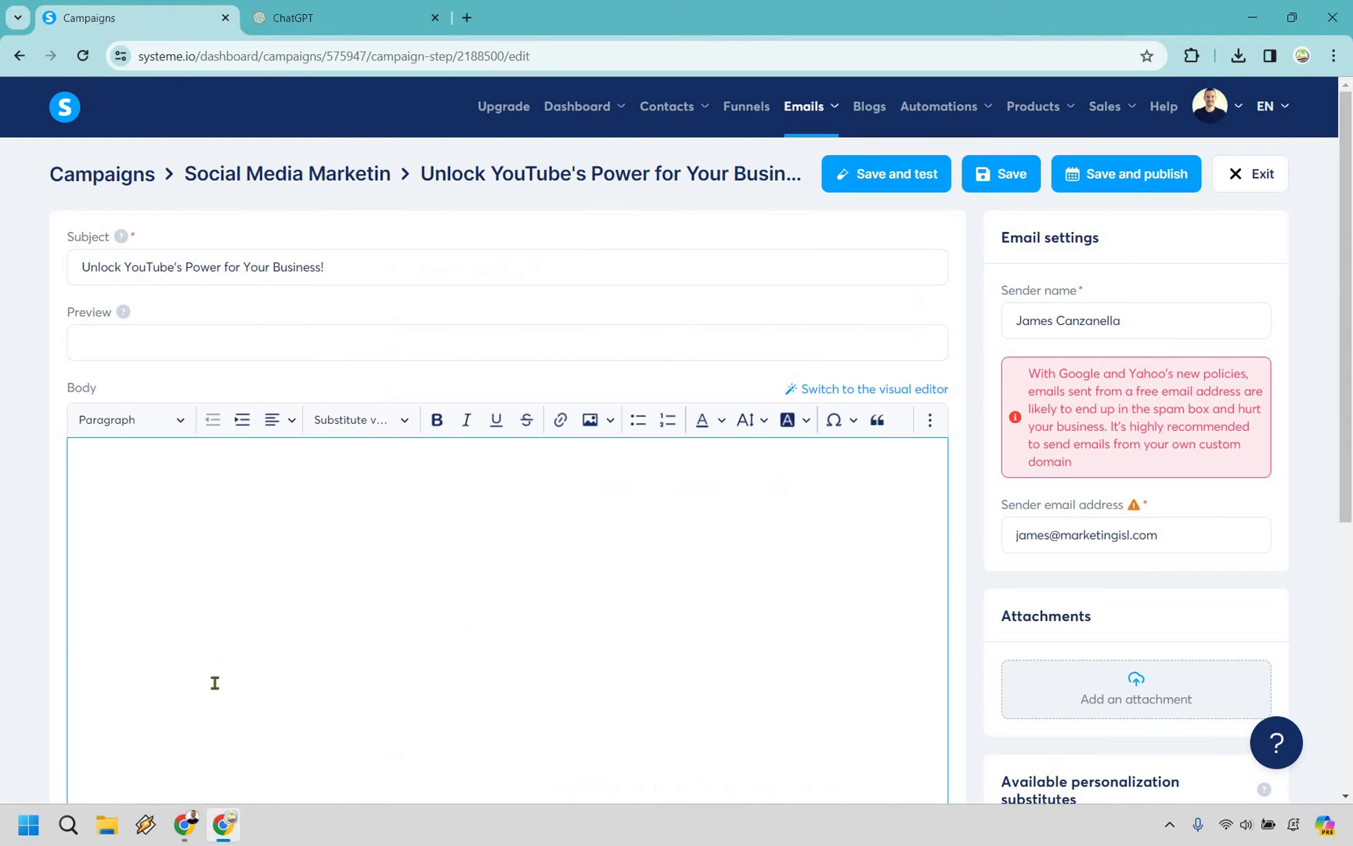
{"action": "key", "text": "ctrl+v"}
{"action": "left_click", "coordinate": [123, 683]}
{"action": "key", "text": "shift+End"}
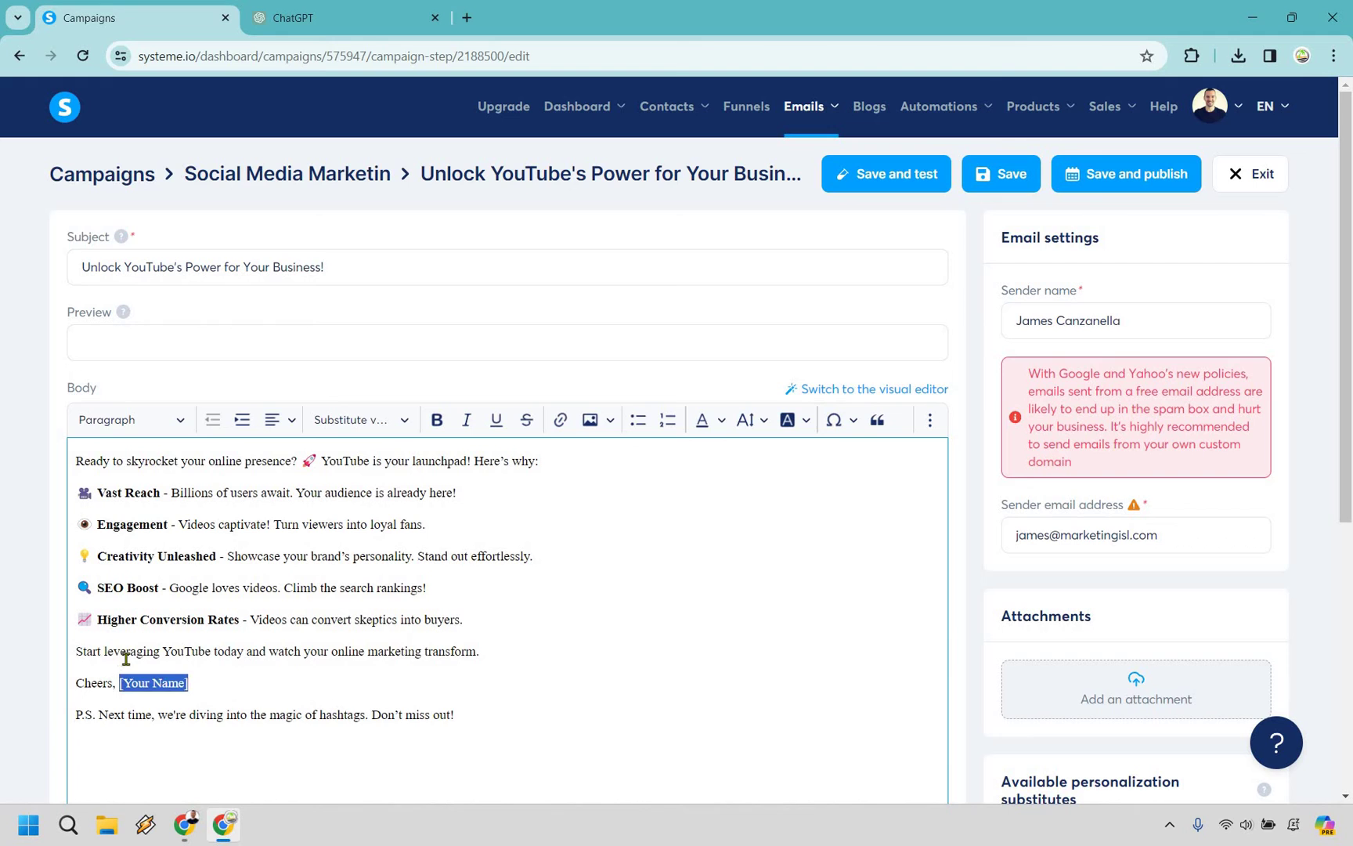
{"action": "key", "text": "Return"}
{"action": "type", "text": "canz"}
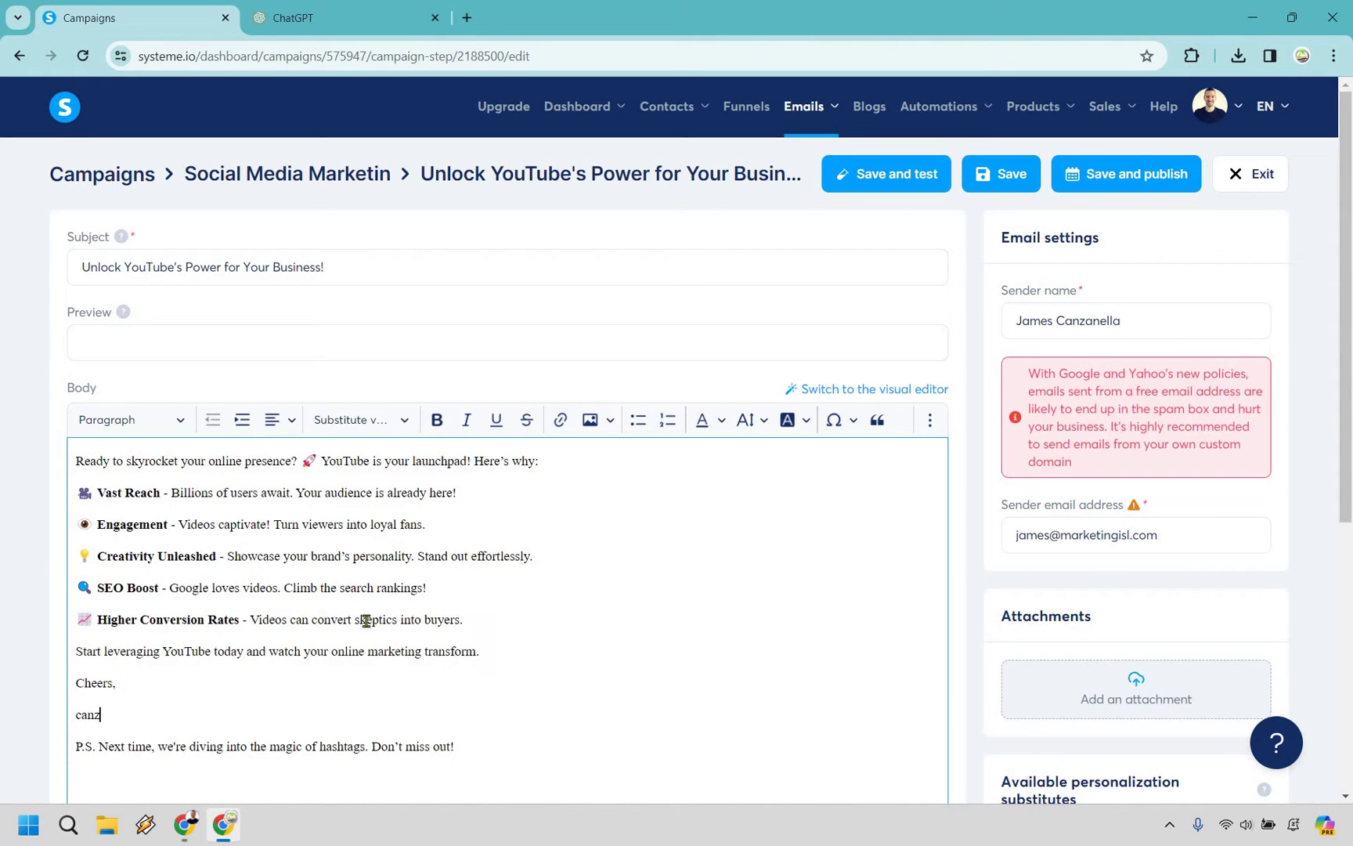
{"action": "scroll", "coordinate": [530, 583], "scroll_direction": "down", "scroll_amount": 1}
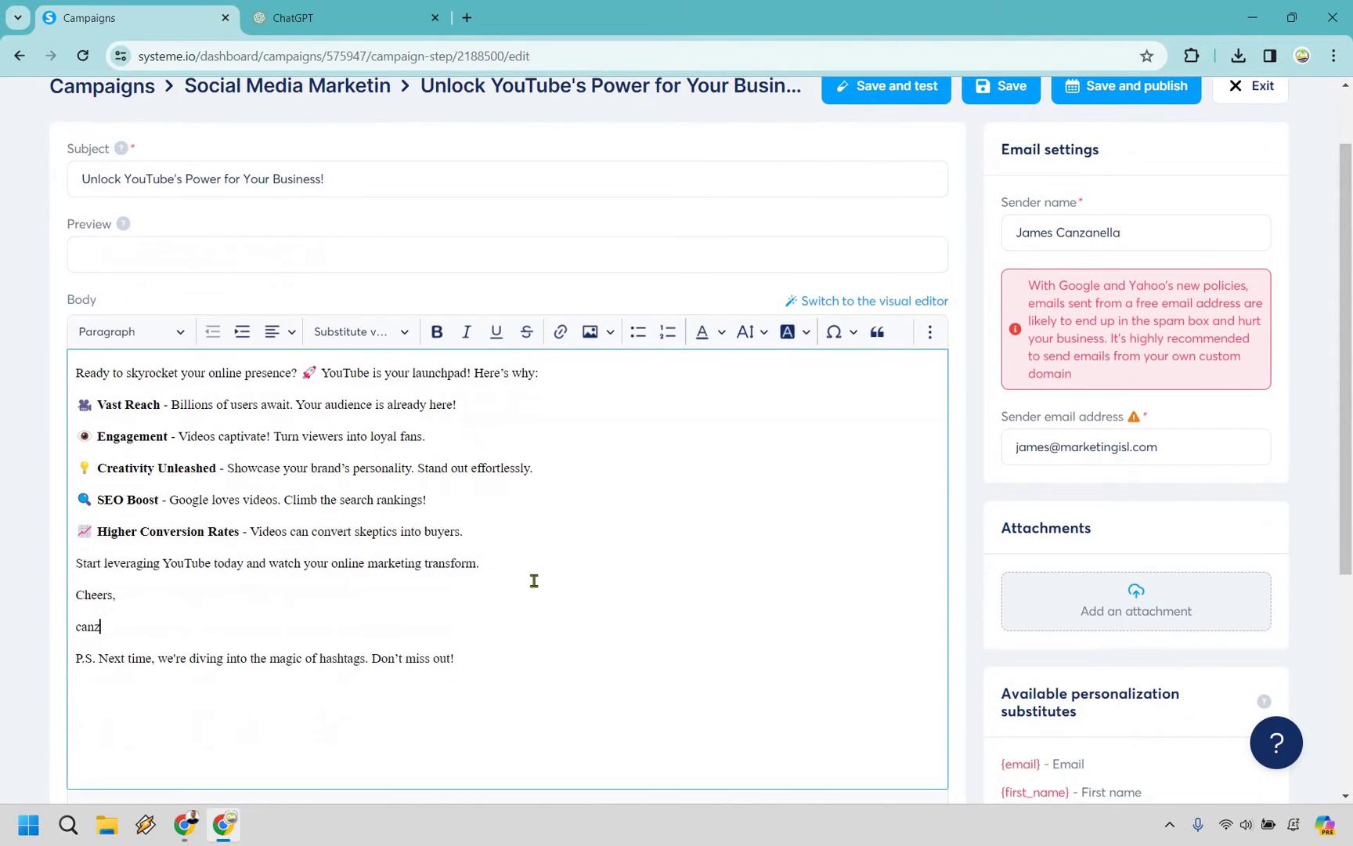
{"action": "scroll", "coordinate": [579, 558], "scroll_direction": "up", "scroll_amount": 1}
{"action": "scroll", "coordinate": [599, 536], "scroll_direction": "down", "scroll_amount": 3}
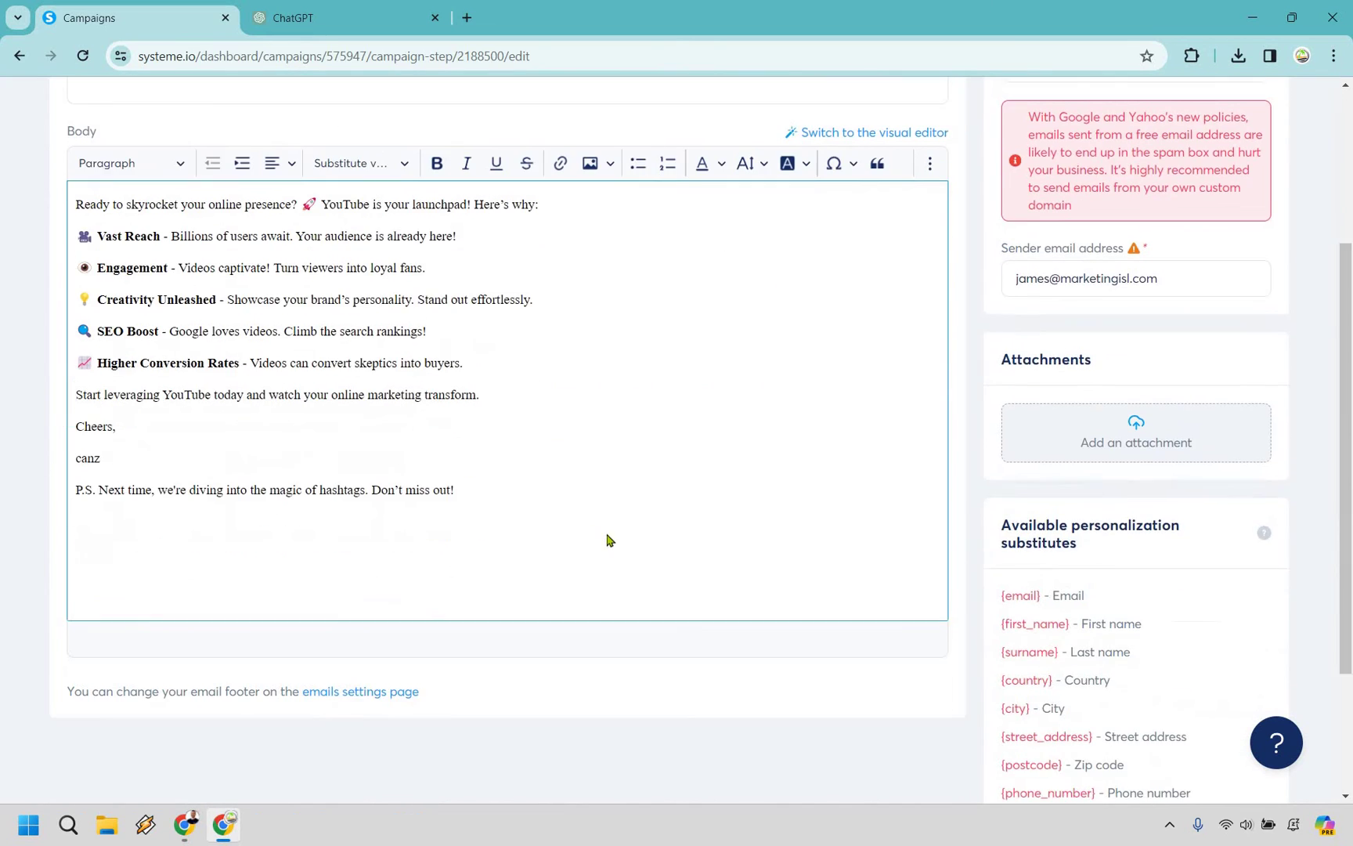
{"action": "scroll", "coordinate": [625, 565], "scroll_direction": "down", "scroll_amount": 2}
{"action": "scroll", "coordinate": [625, 566], "scroll_direction": "up", "scroll_amount": 5}
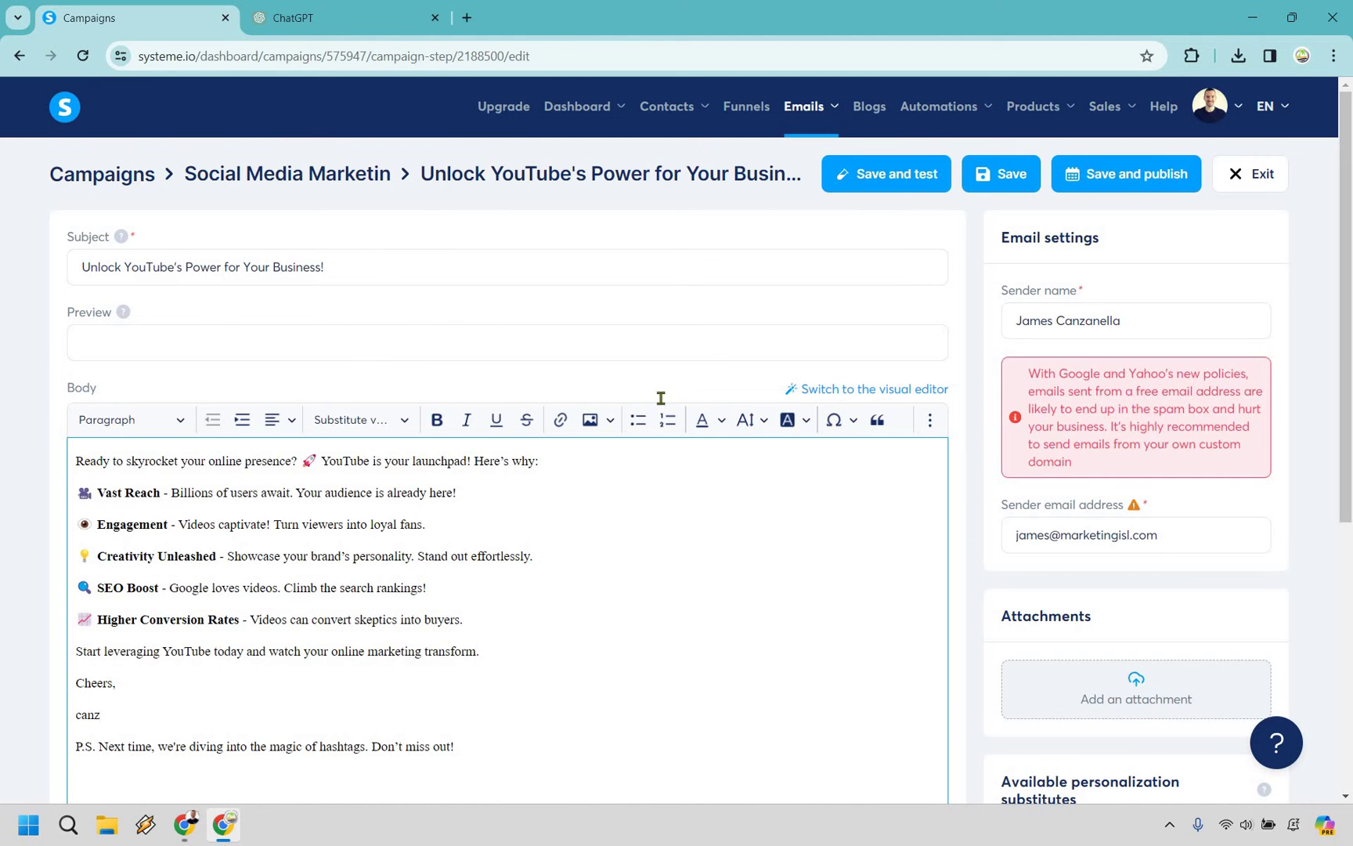
{"action": "scroll", "coordinate": [909, 634], "scroll_direction": "down", "scroll_amount": 5}
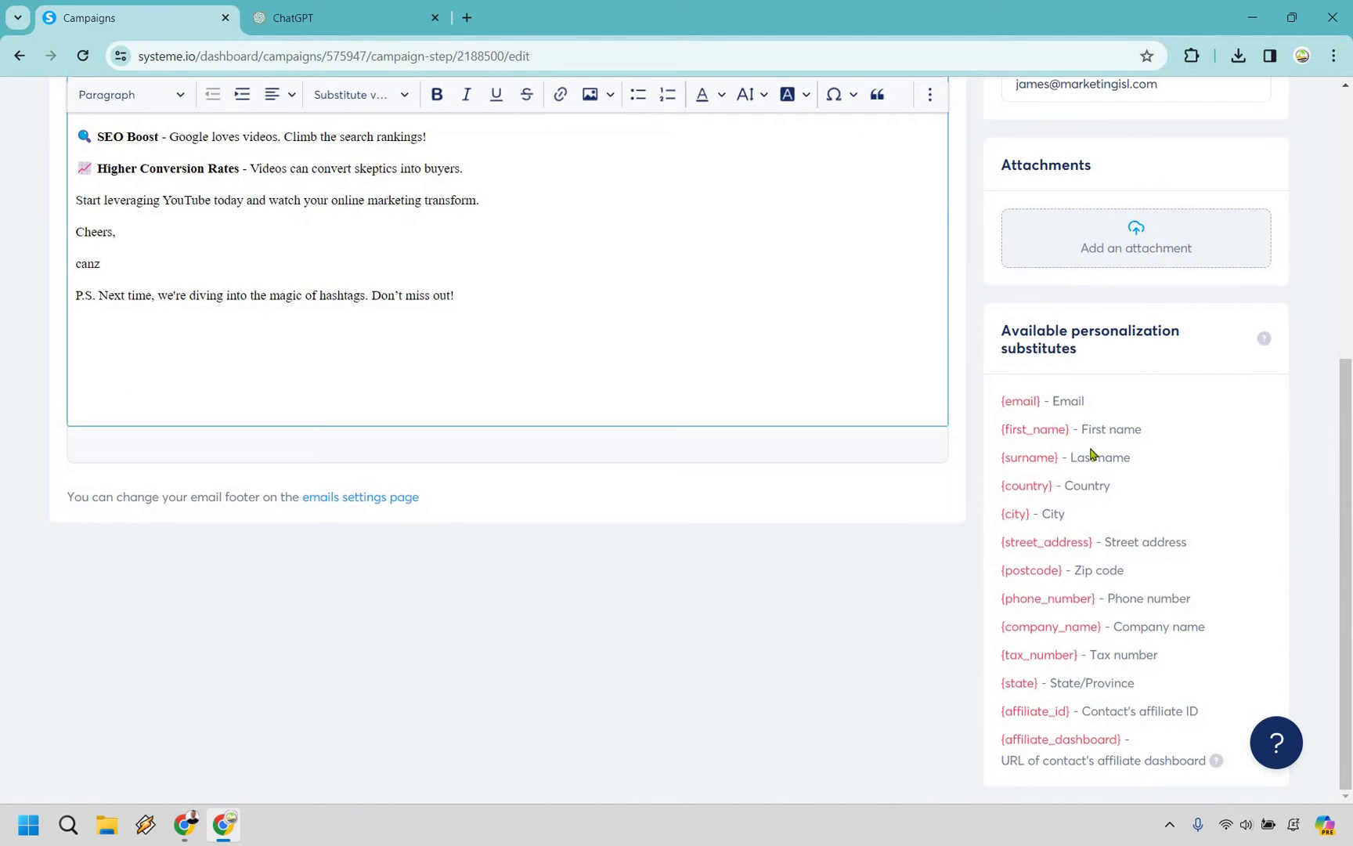
{"action": "scroll", "coordinate": [678, 564], "scroll_direction": "up", "scroll_amount": 5}
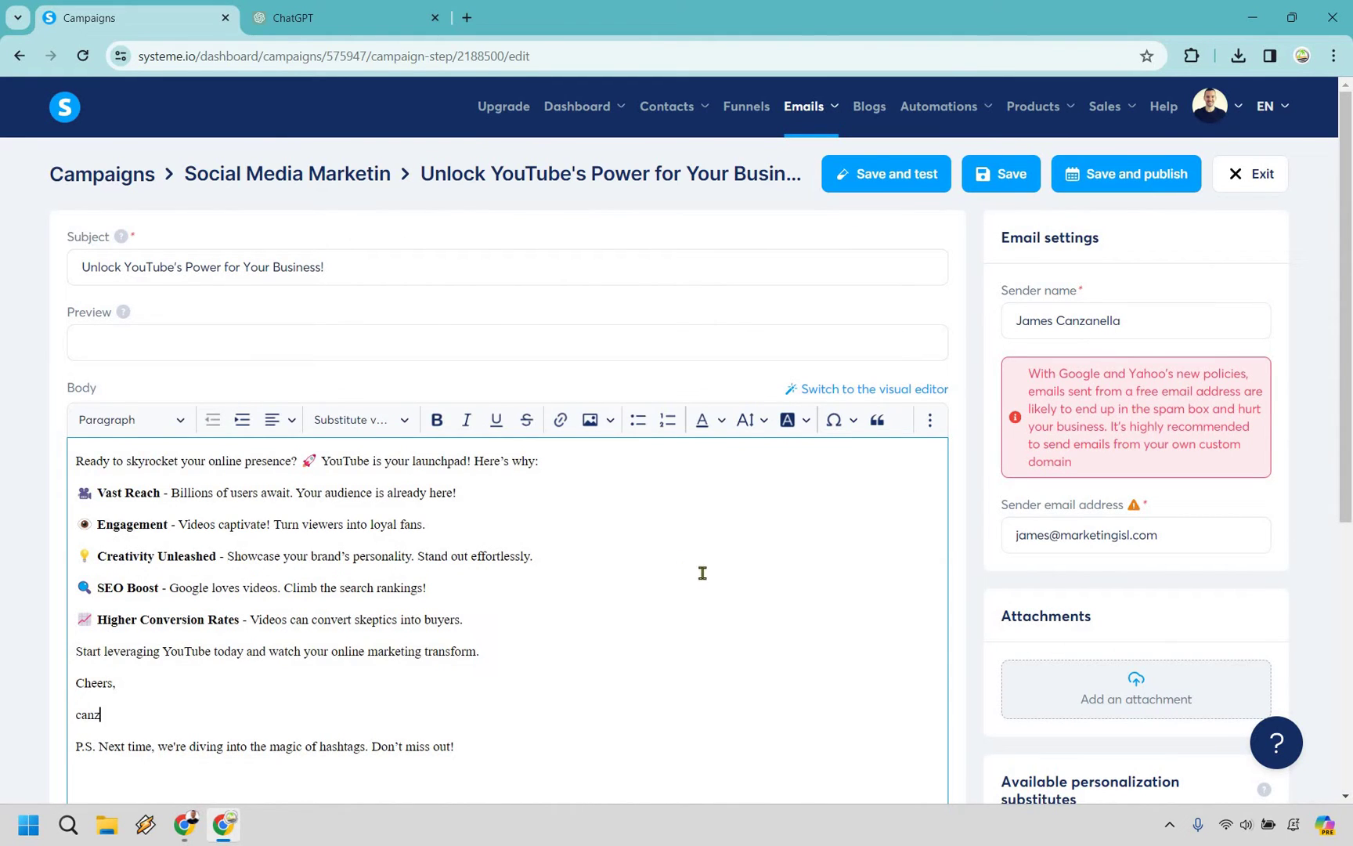
Activate the YouTube email to send 2 days after 'Welcome & Unveil Your Free Gift!'
{"action": "left_click", "coordinate": [1120, 179]}
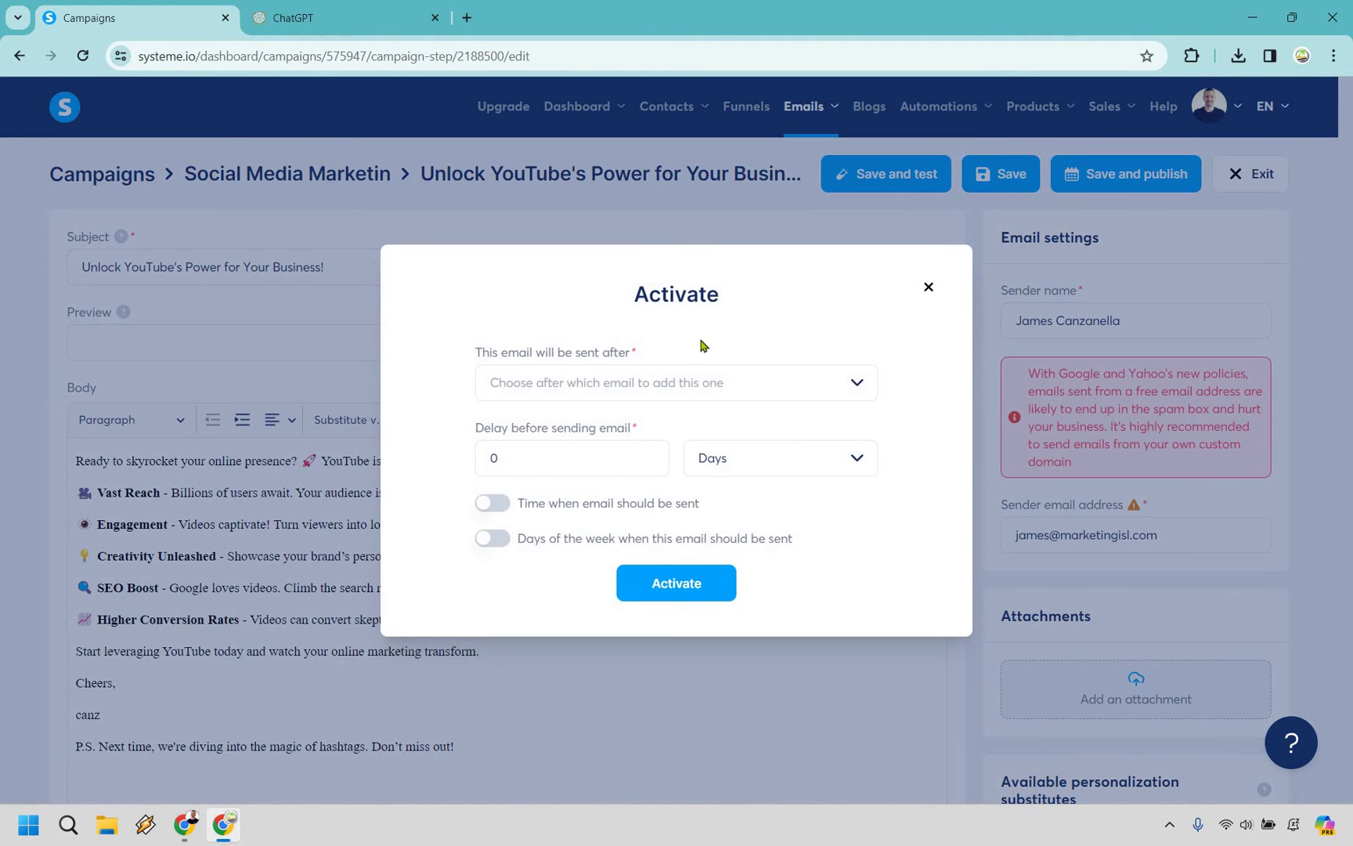
{"action": "left_click", "coordinate": [735, 382]}
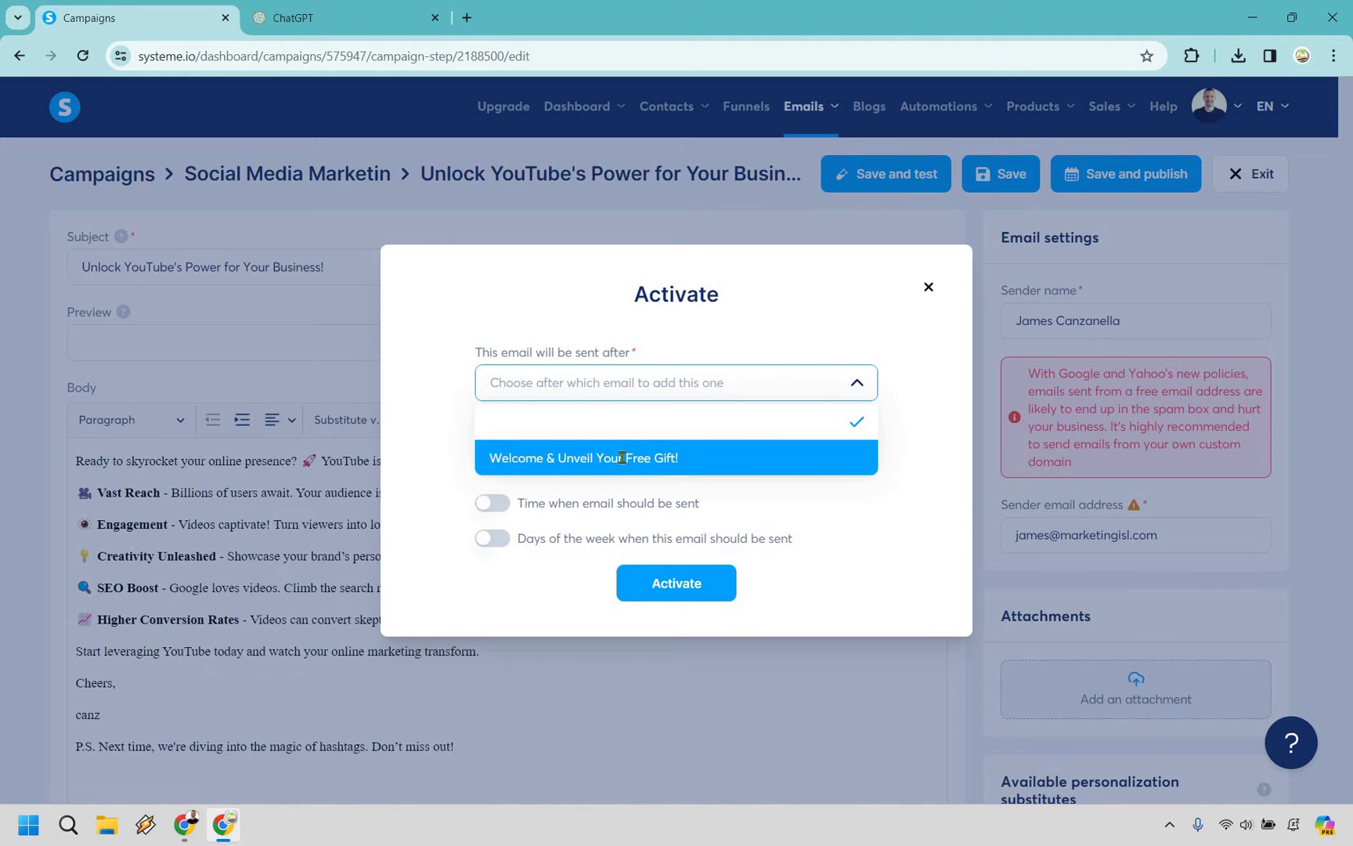
{"action": "left_click", "coordinate": [622, 458]}
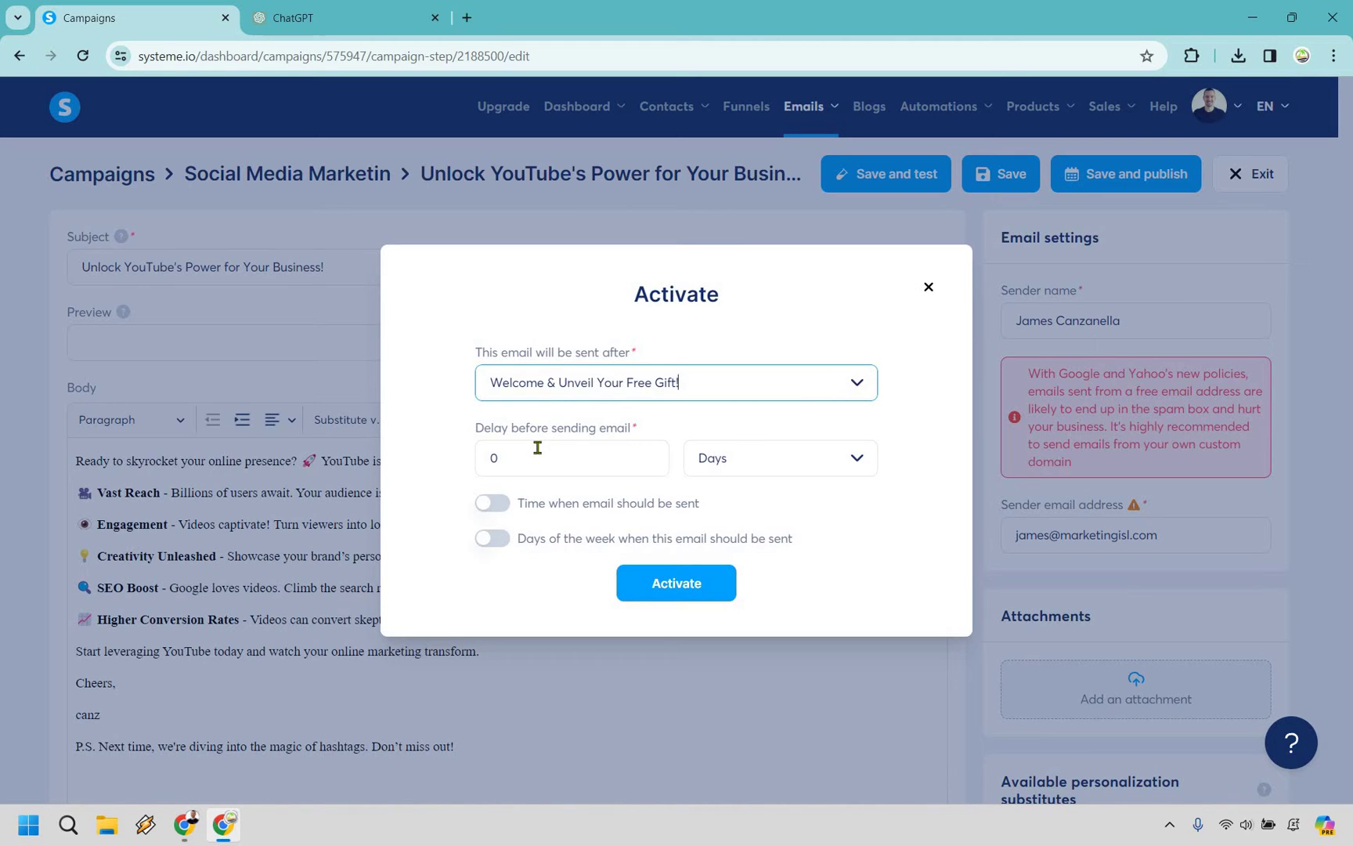
{"action": "double_click", "coordinate": [488, 465]}
{"action": "type", "text": "2"}
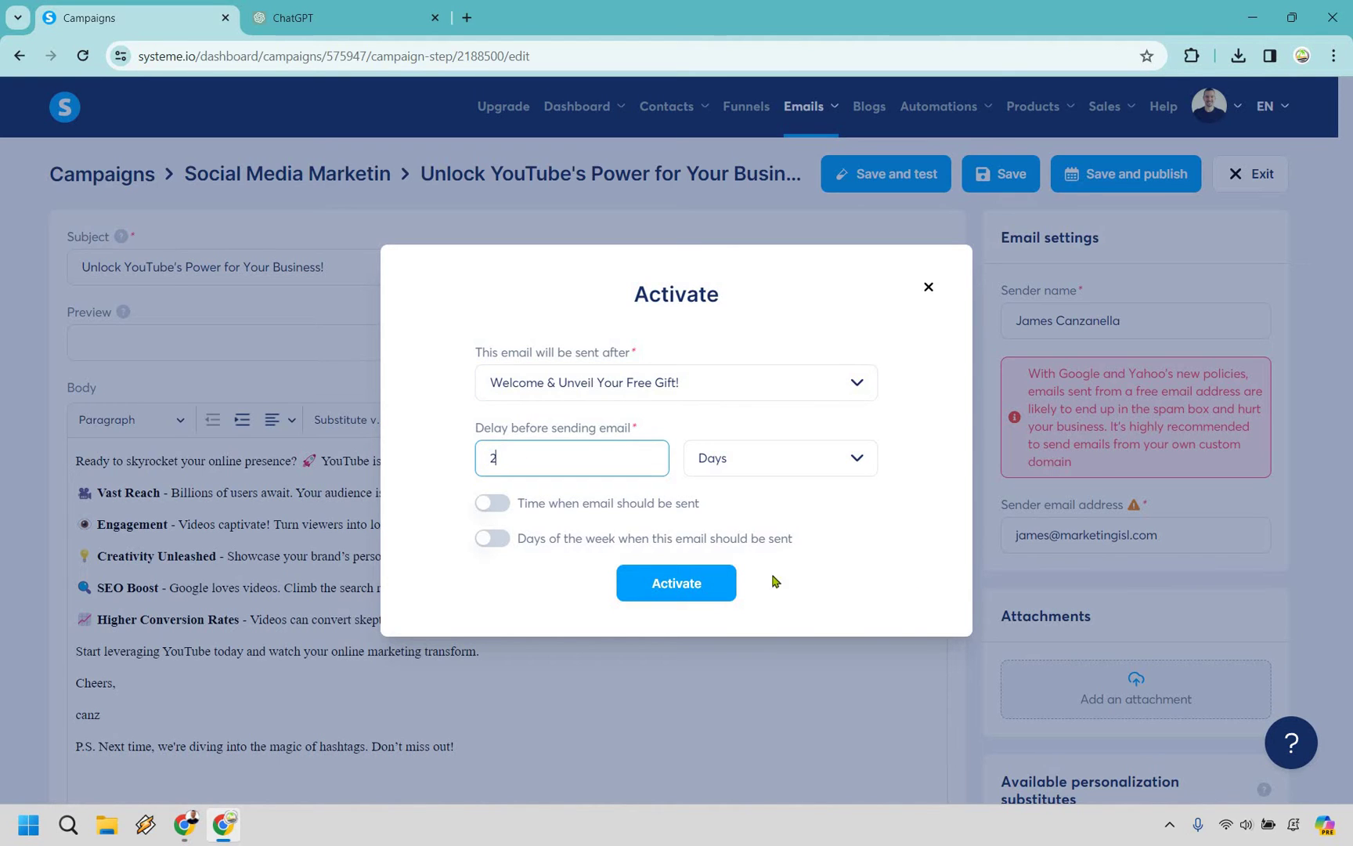
{"action": "left_click", "coordinate": [715, 589]}
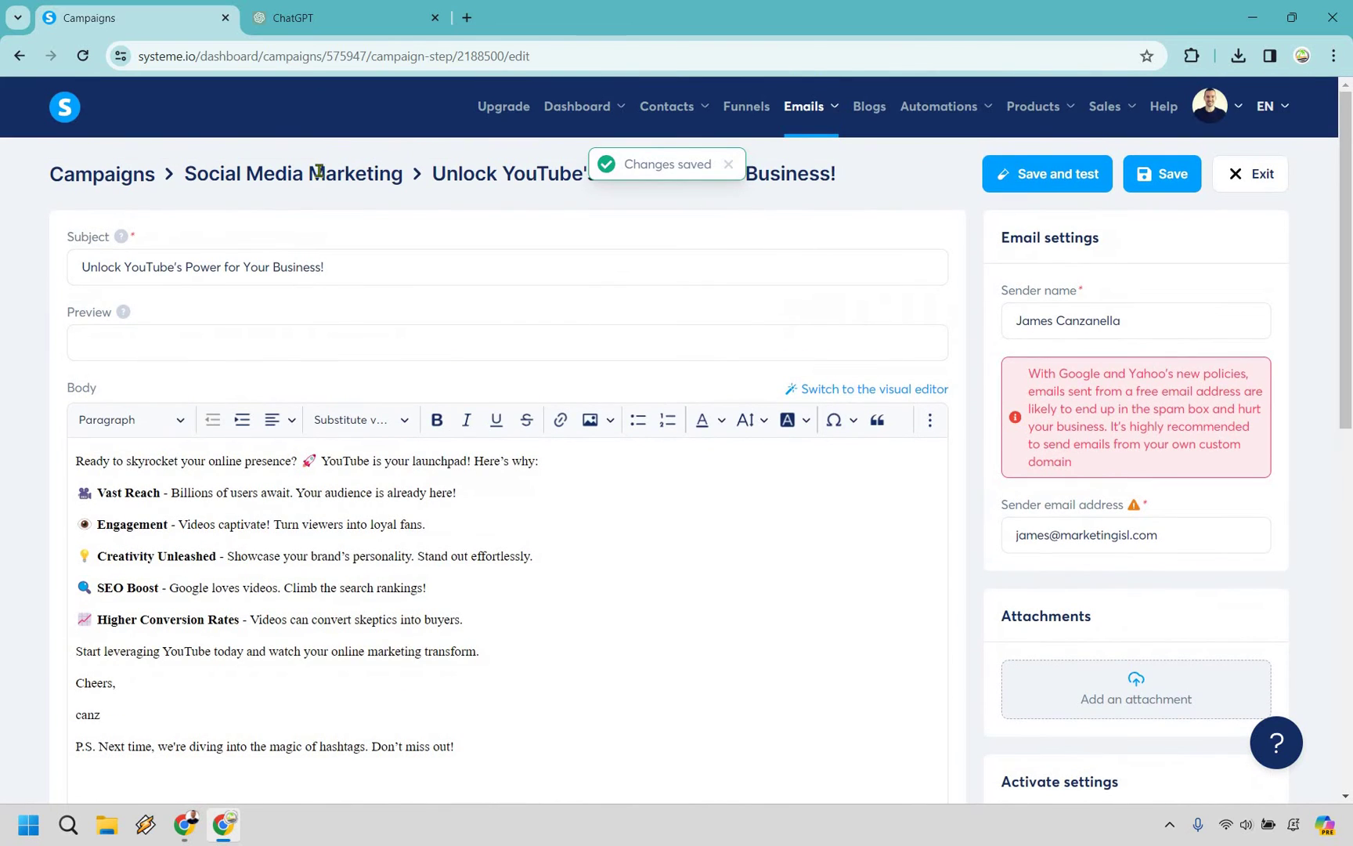
Create a third email, 'Social Media Super Powers', with the body text 'Email goes here'
{"action": "left_click", "coordinate": [321, 174]}
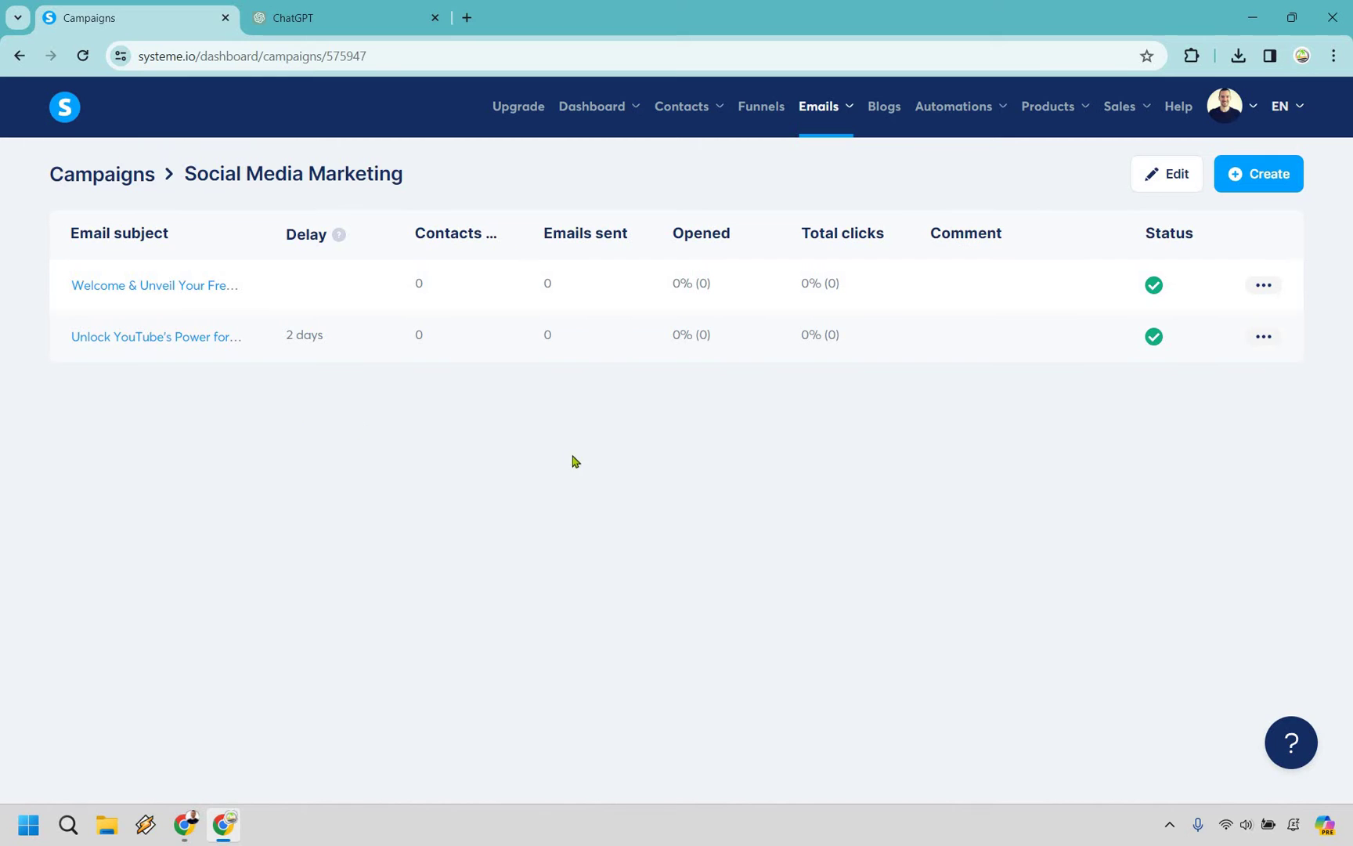
{"action": "left_click", "coordinate": [1253, 174]}
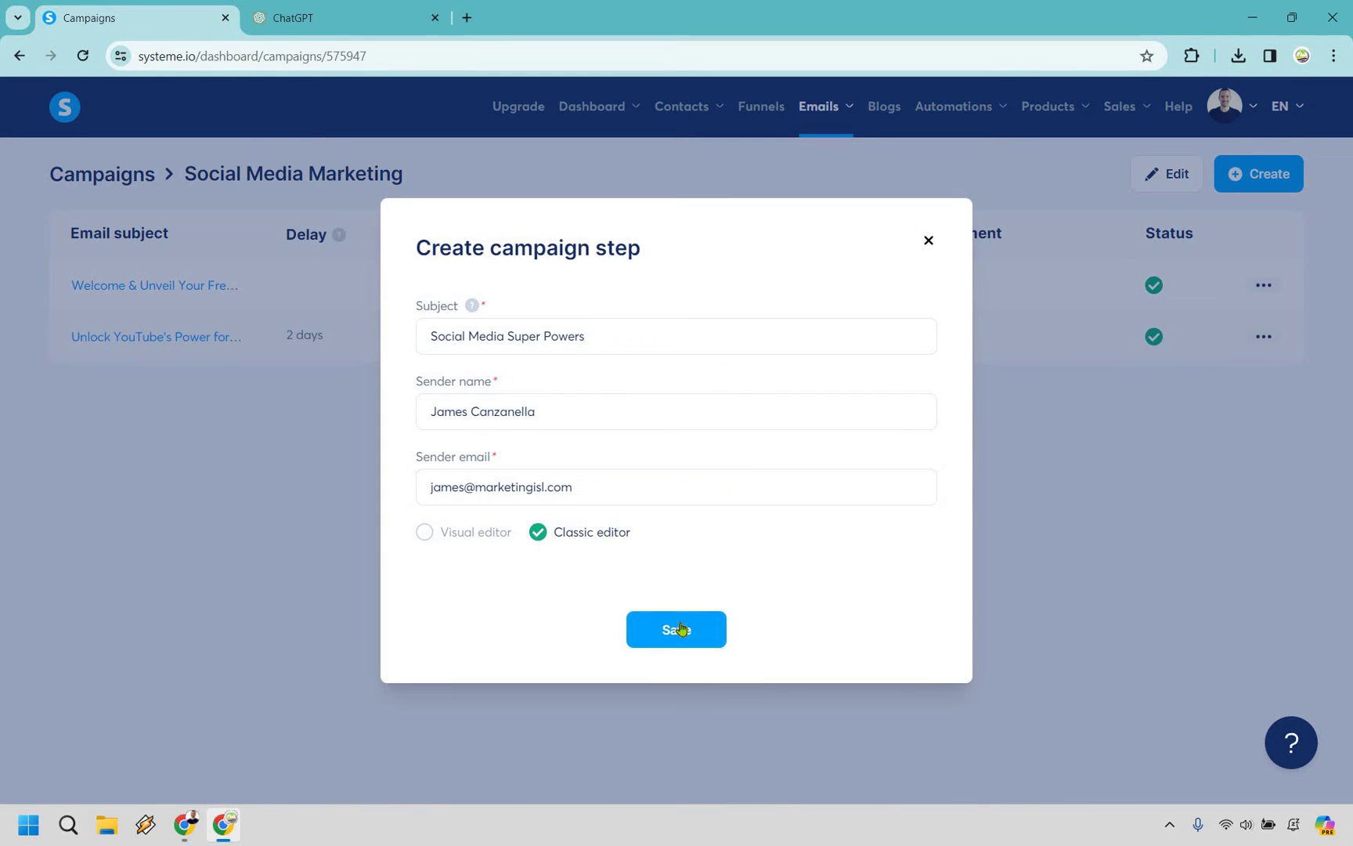
{"action": "left_click", "coordinate": [678, 628]}
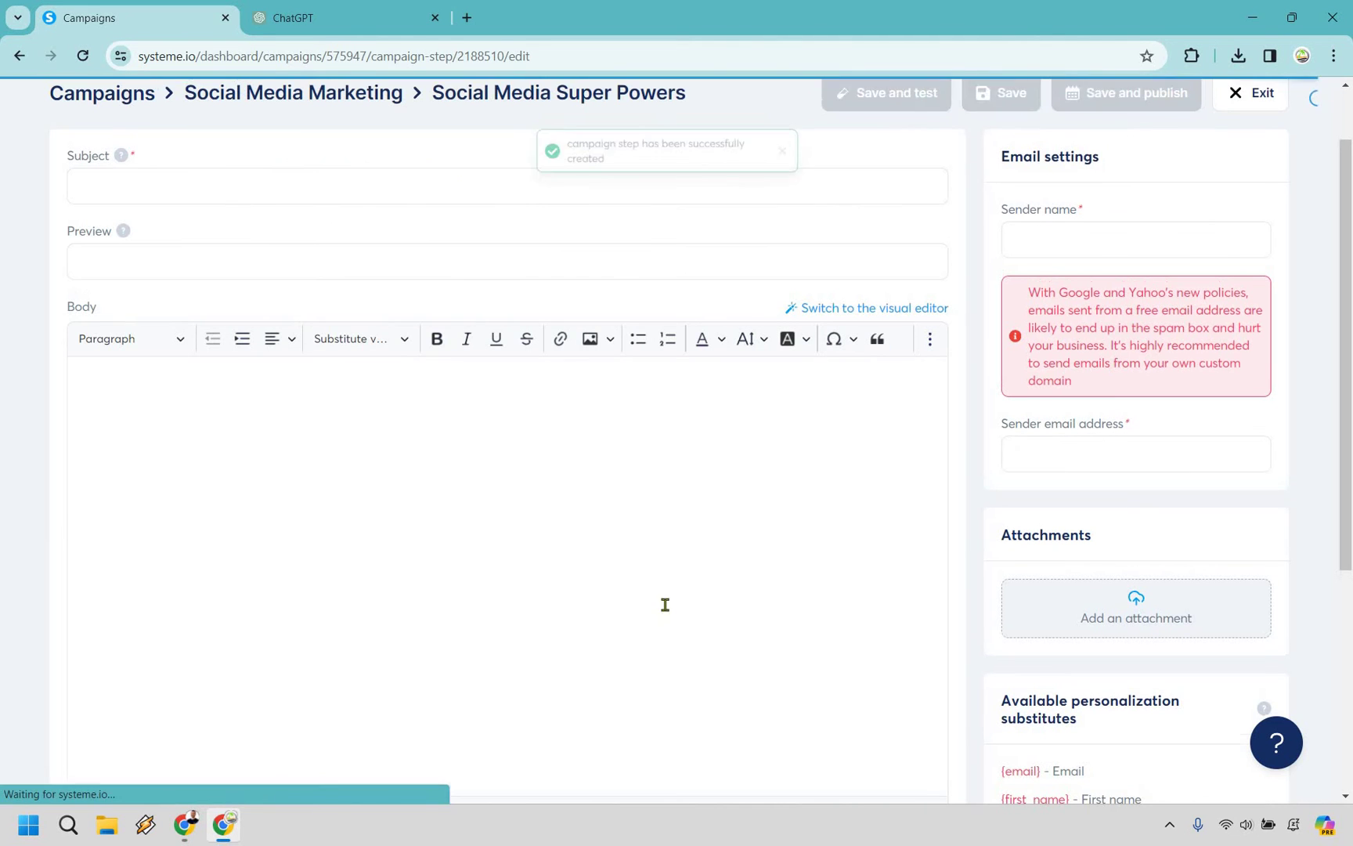
{"action": "left_click", "coordinate": [492, 515]}
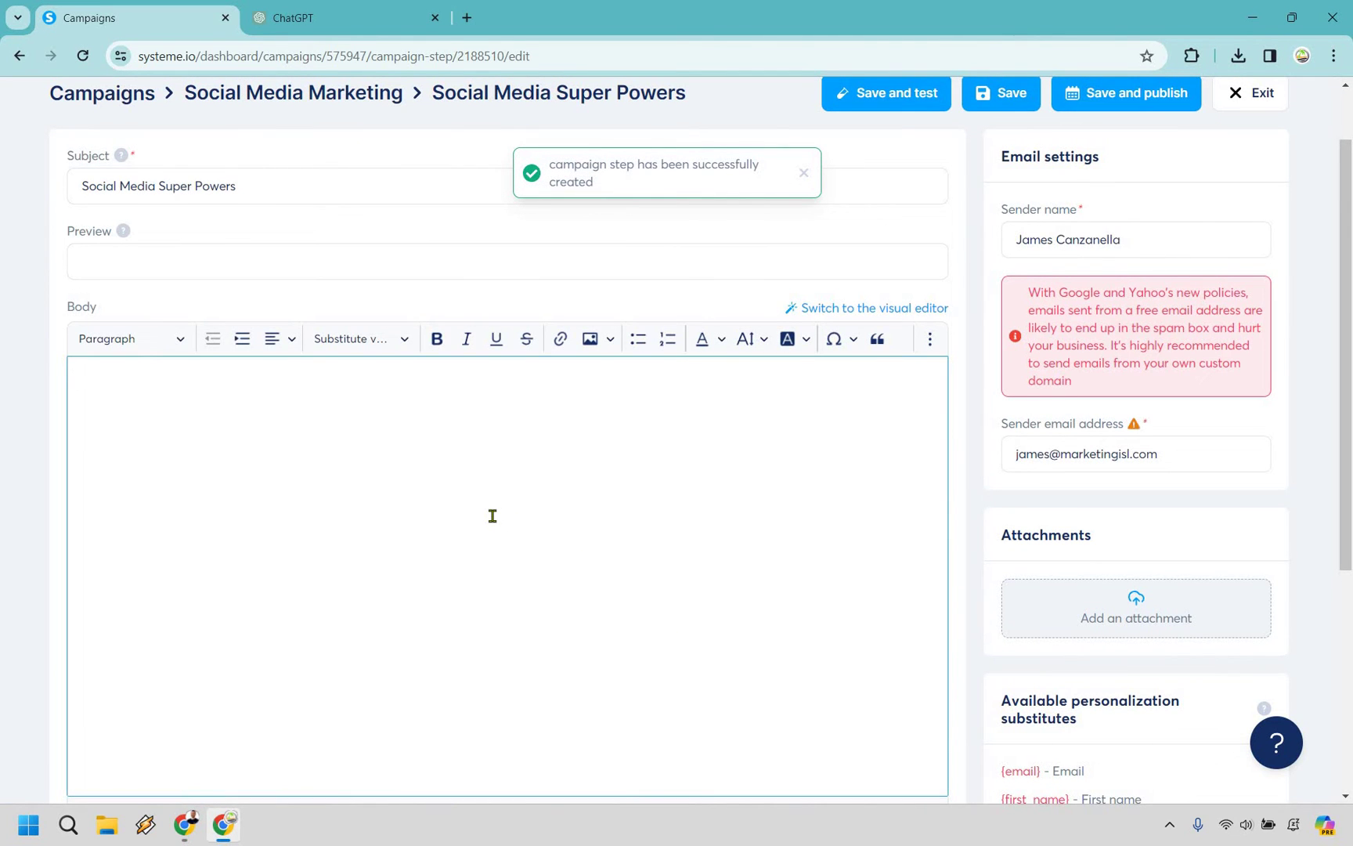
{"action": "type", "text": "Email goes here"}
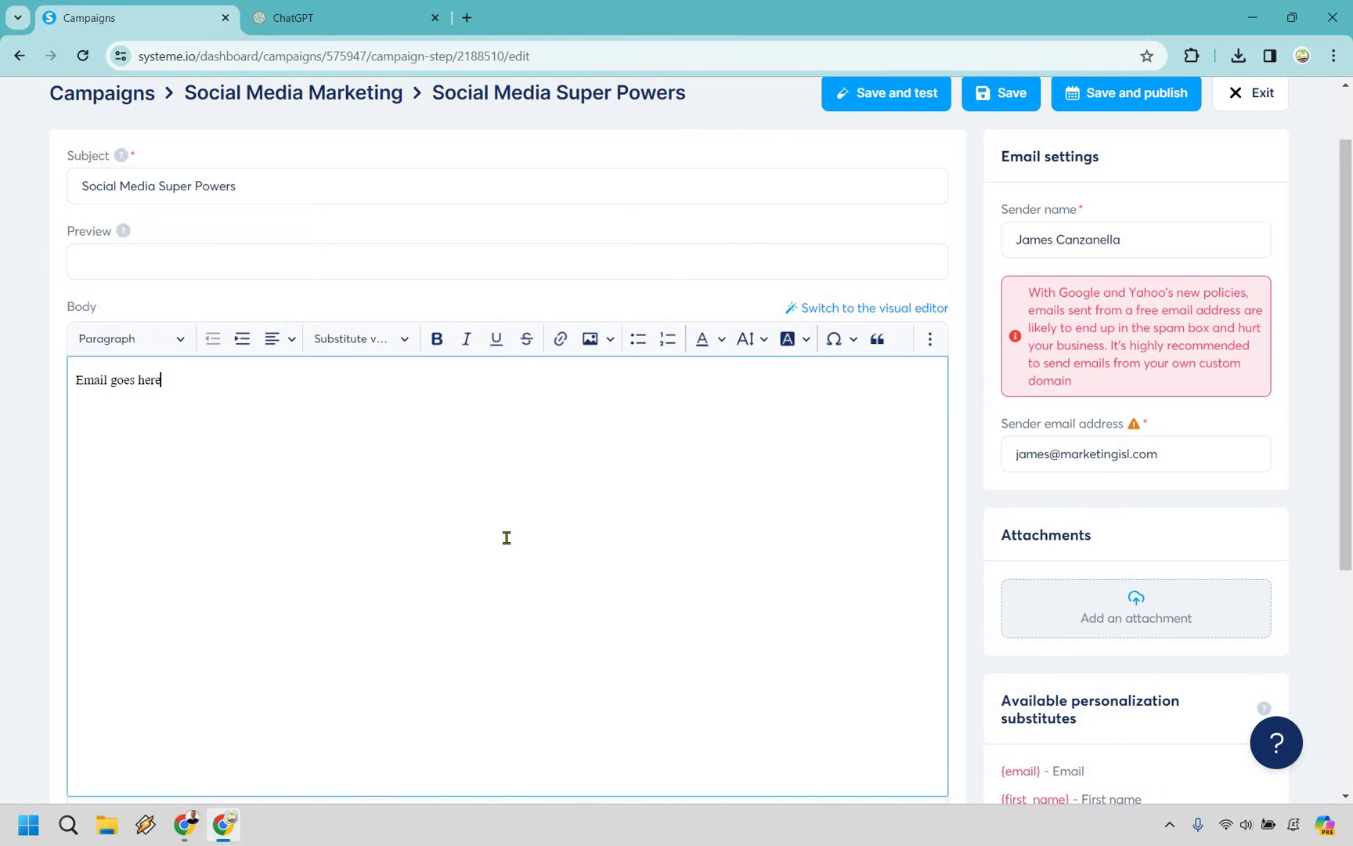
{"action": "scroll", "coordinate": [507, 537], "scroll_direction": "up", "scroll_amount": 1}
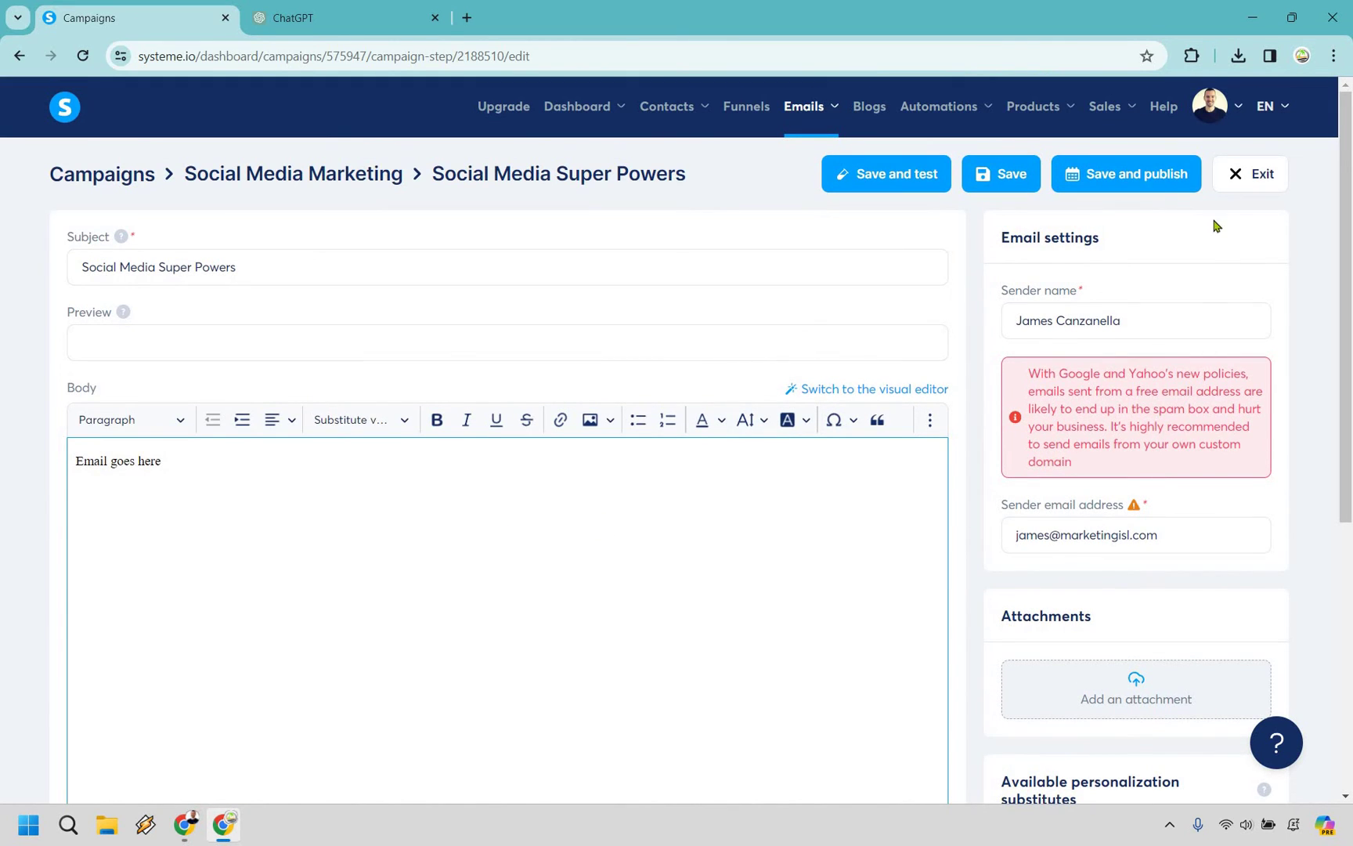
Activate 'Social Media Super Powers' to send 2 days after 'Unlock YouTube's Power for Your Business!'
{"action": "left_click", "coordinate": [1156, 182]}
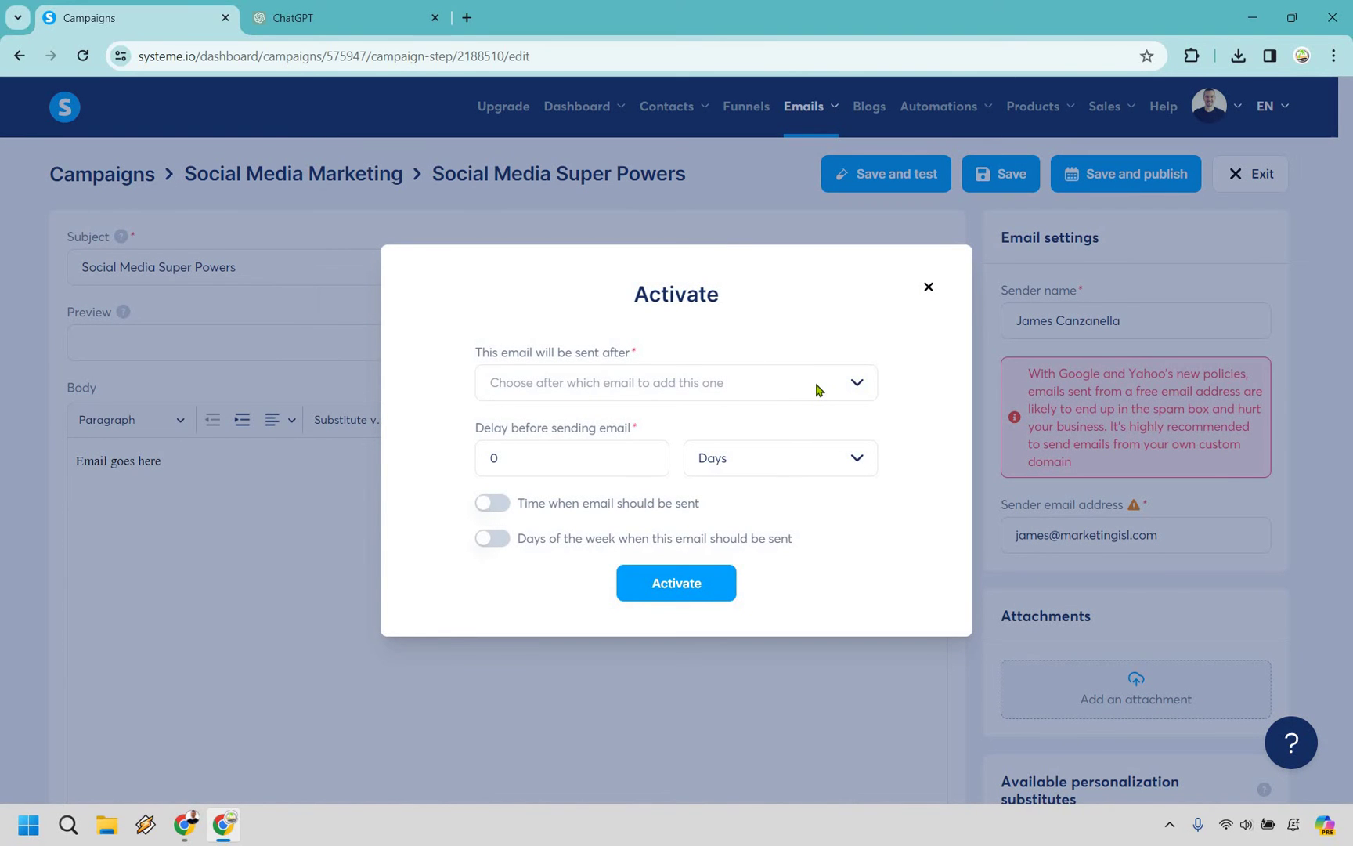
{"action": "left_click", "coordinate": [812, 381]}
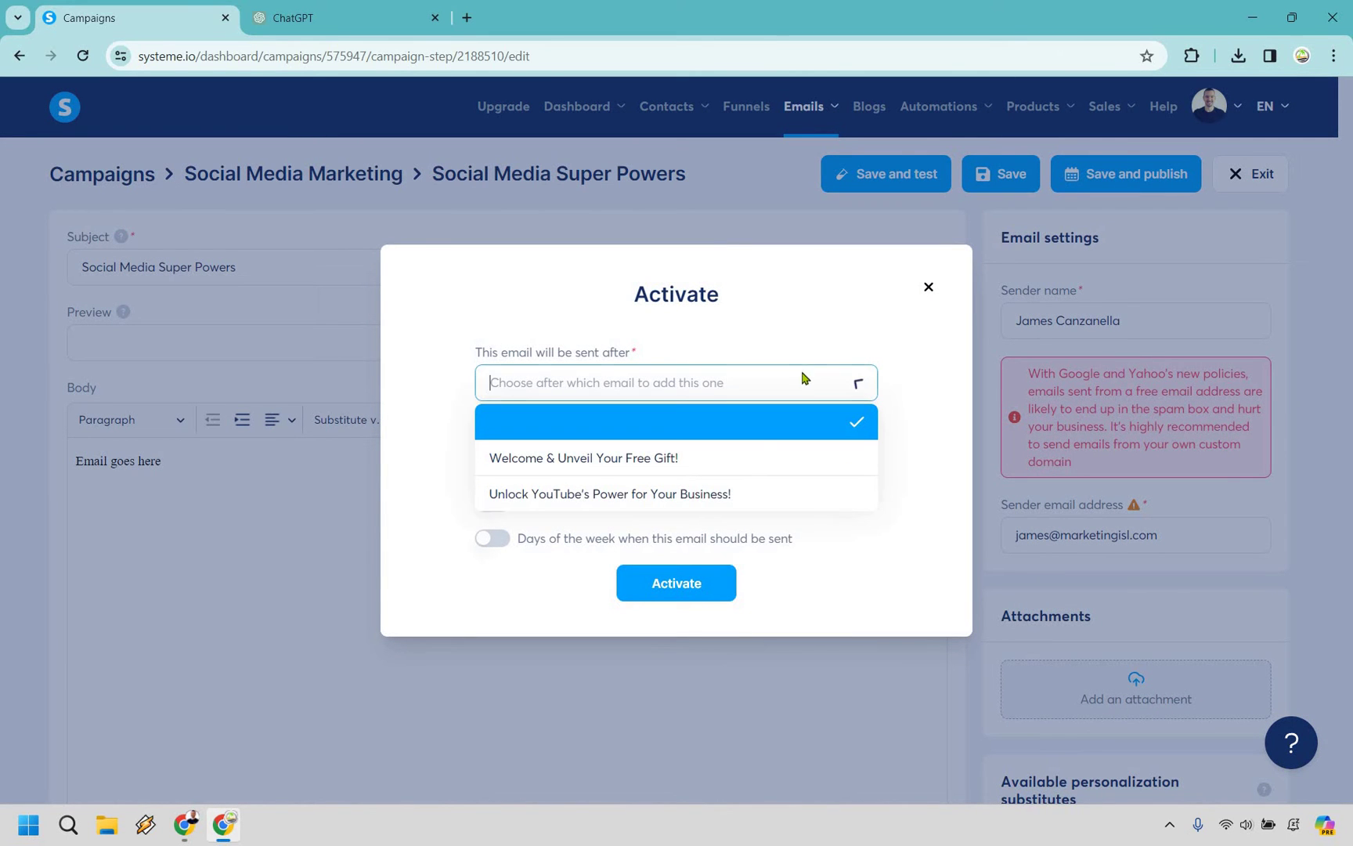
{"action": "left_click", "coordinate": [715, 494]}
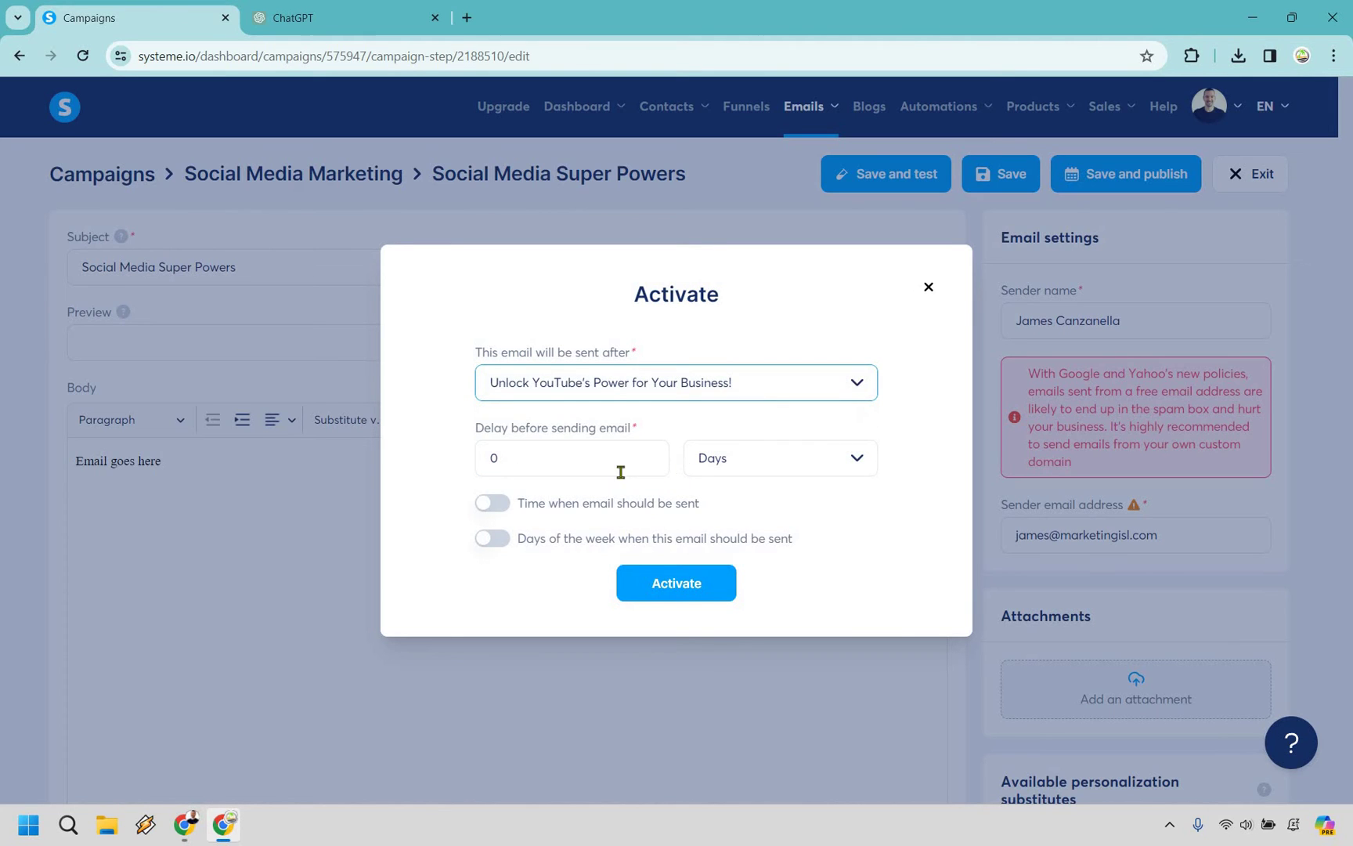
{"action": "left_click", "coordinate": [556, 452]}
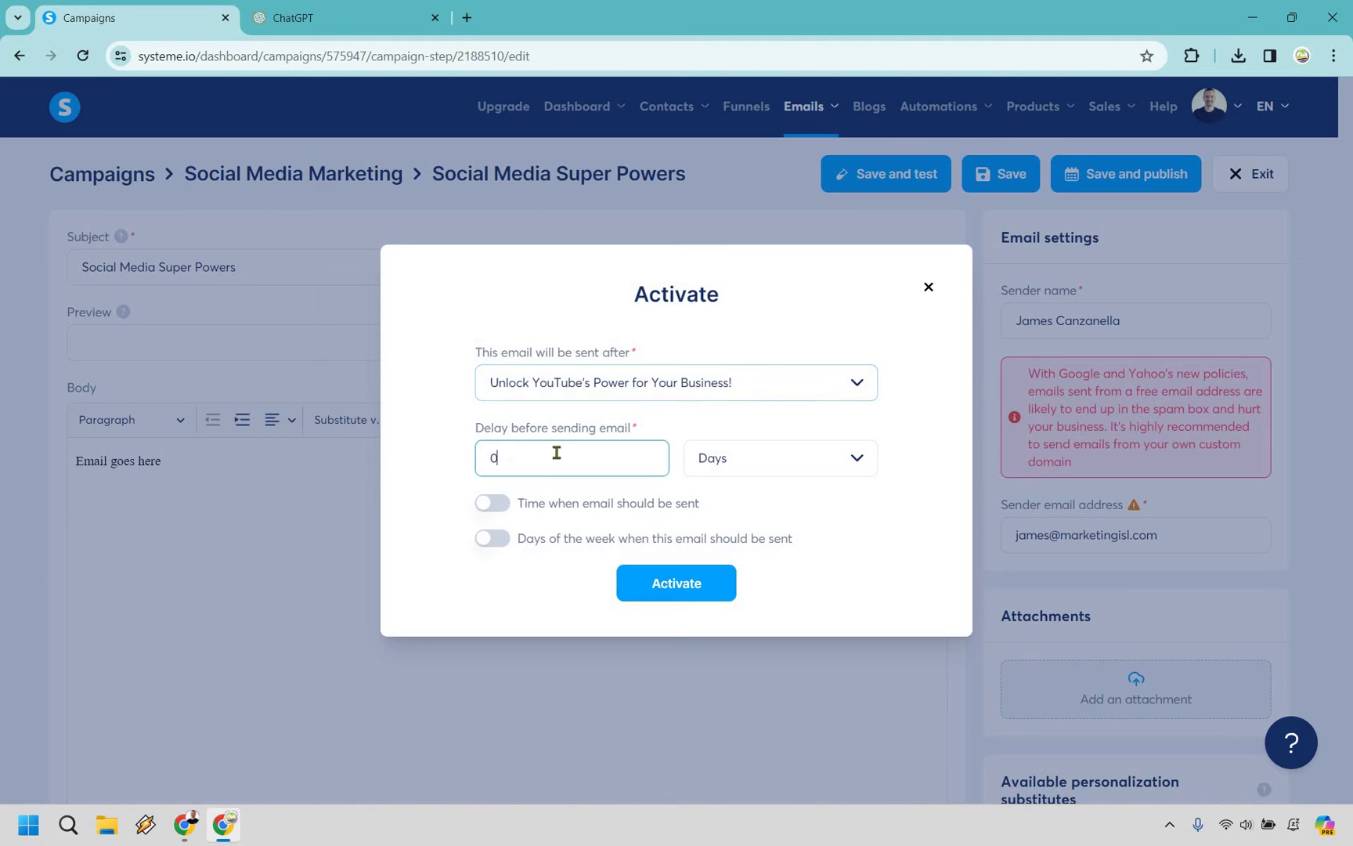
{"action": "double_click", "coordinate": [558, 453]}
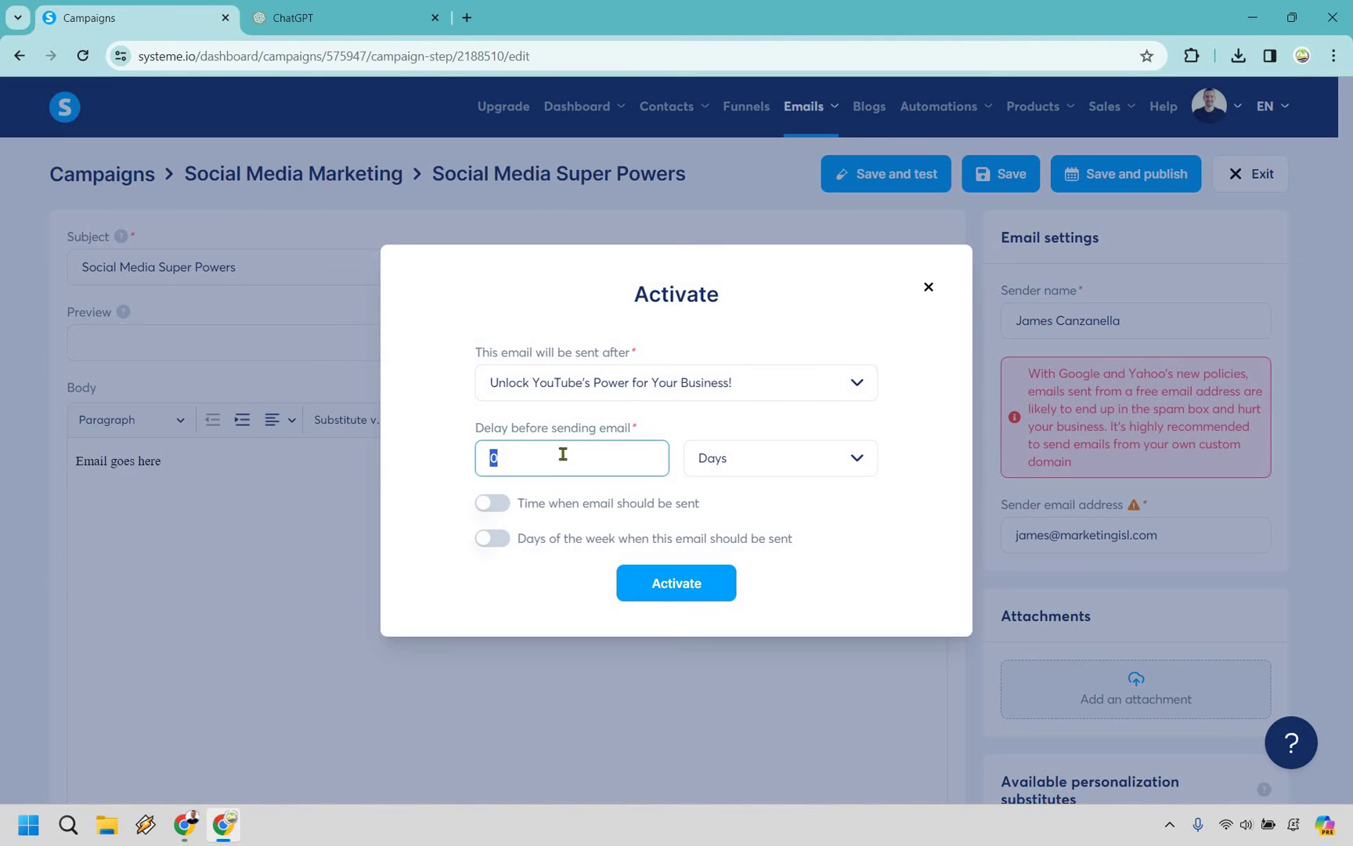
{"action": "type", "text": "2"}
{"action": "left_click", "coordinate": [708, 588]}
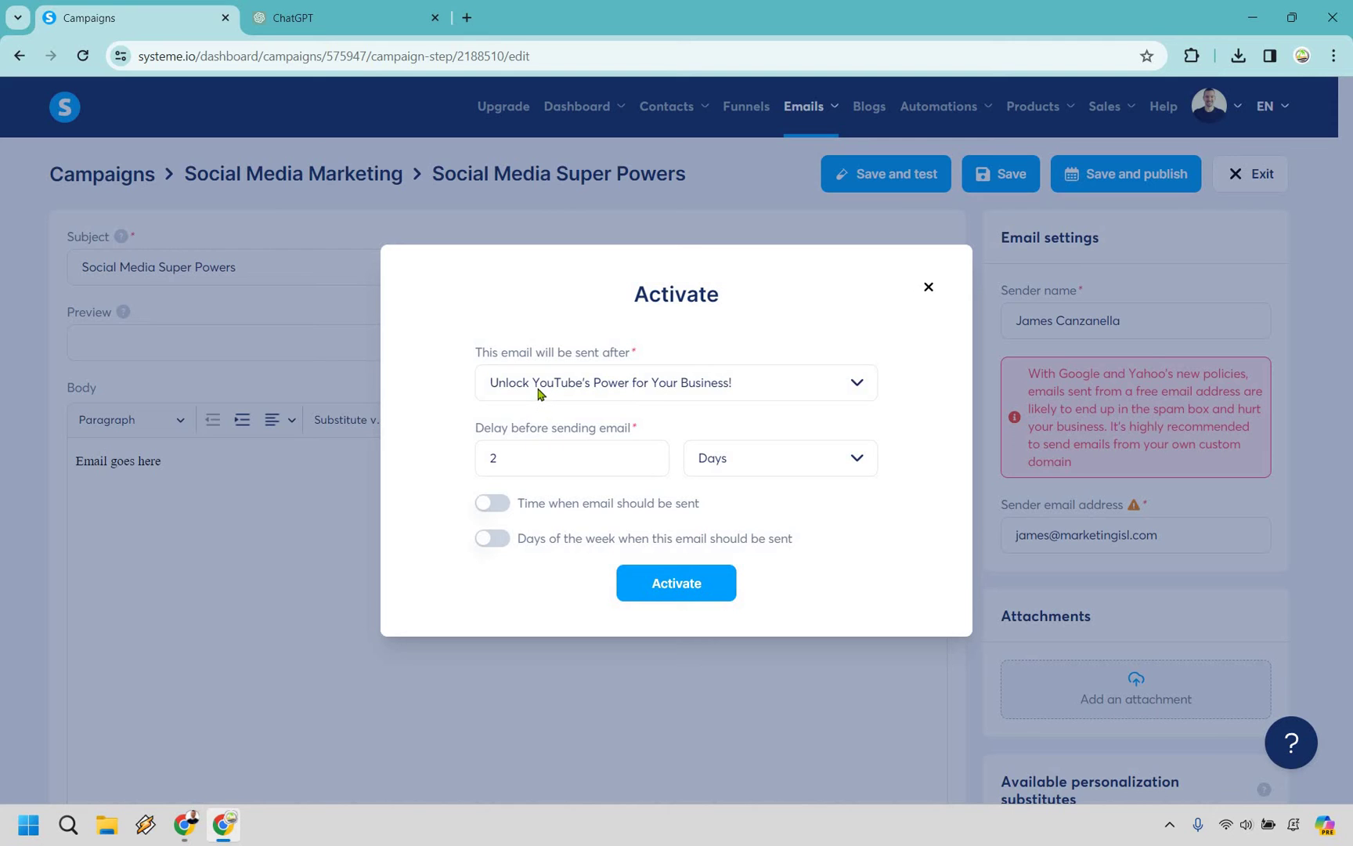
{"action": "left_click", "coordinate": [695, 590]}
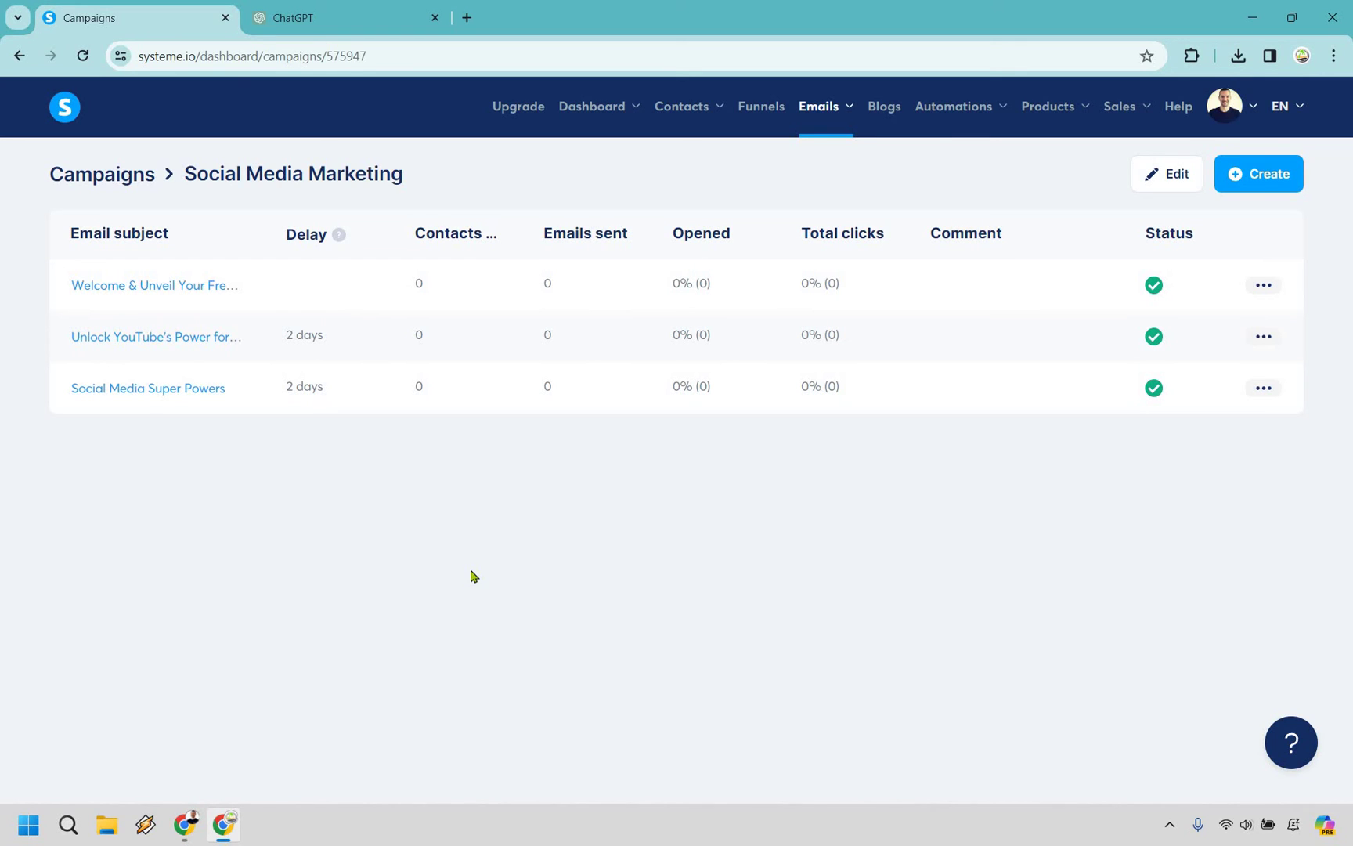
Preview the Autoresponder Funnel squeeze page, then add a 'Funnel step form subscribed' automation rule
{"action": "left_click", "coordinate": [771, 116]}
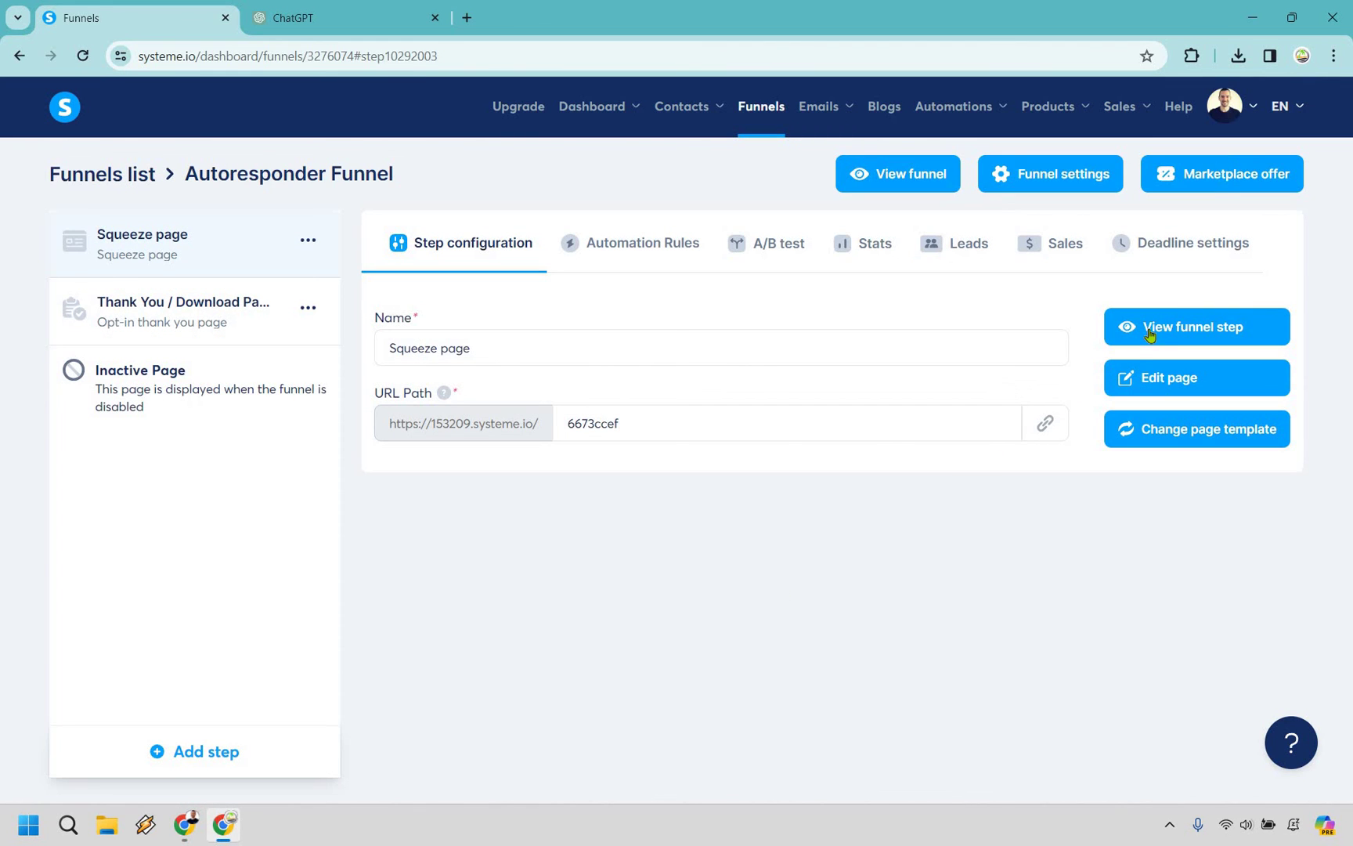
{"action": "left_click", "coordinate": [1148, 333]}
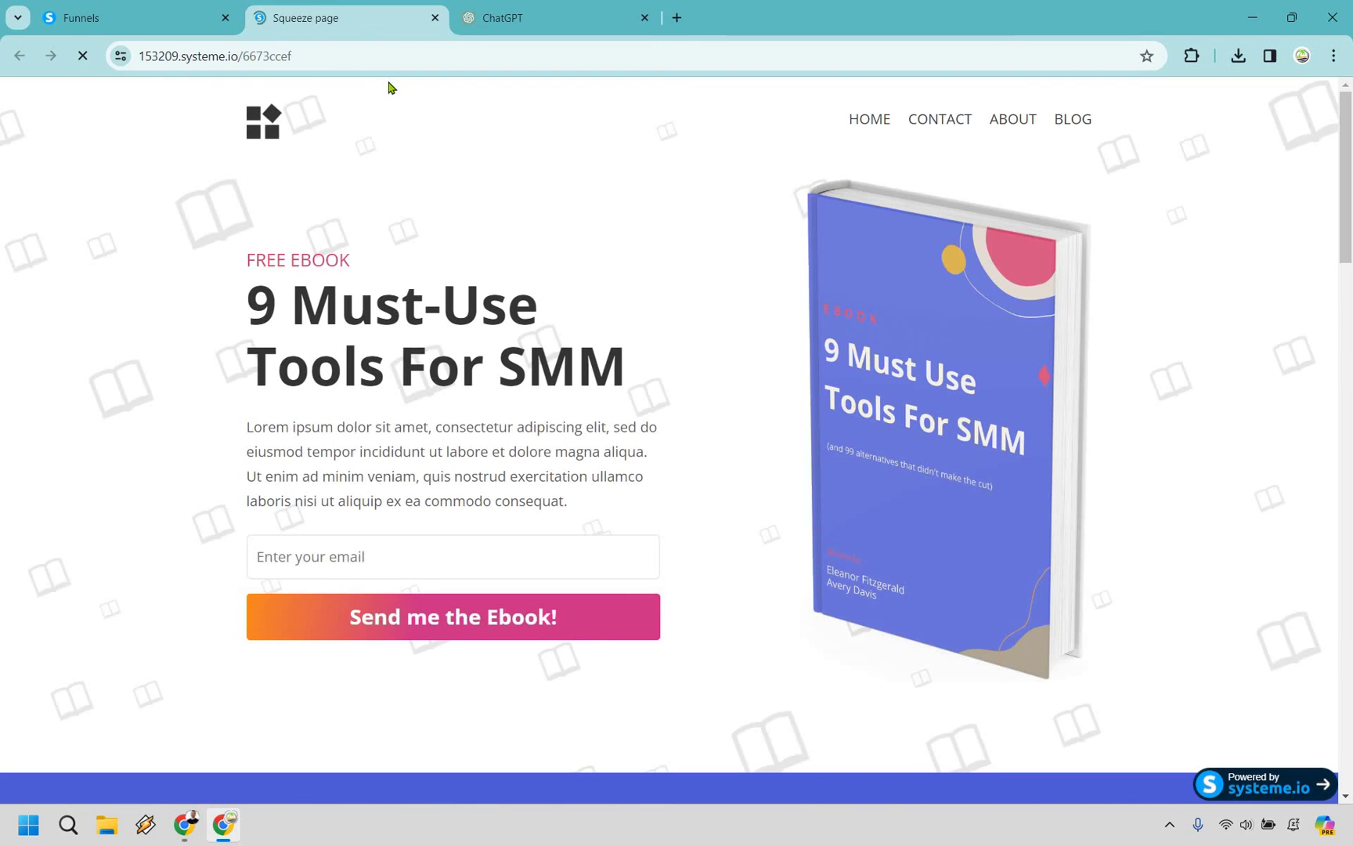
{"action": "key", "text": "ctrl+shift+Tab"}
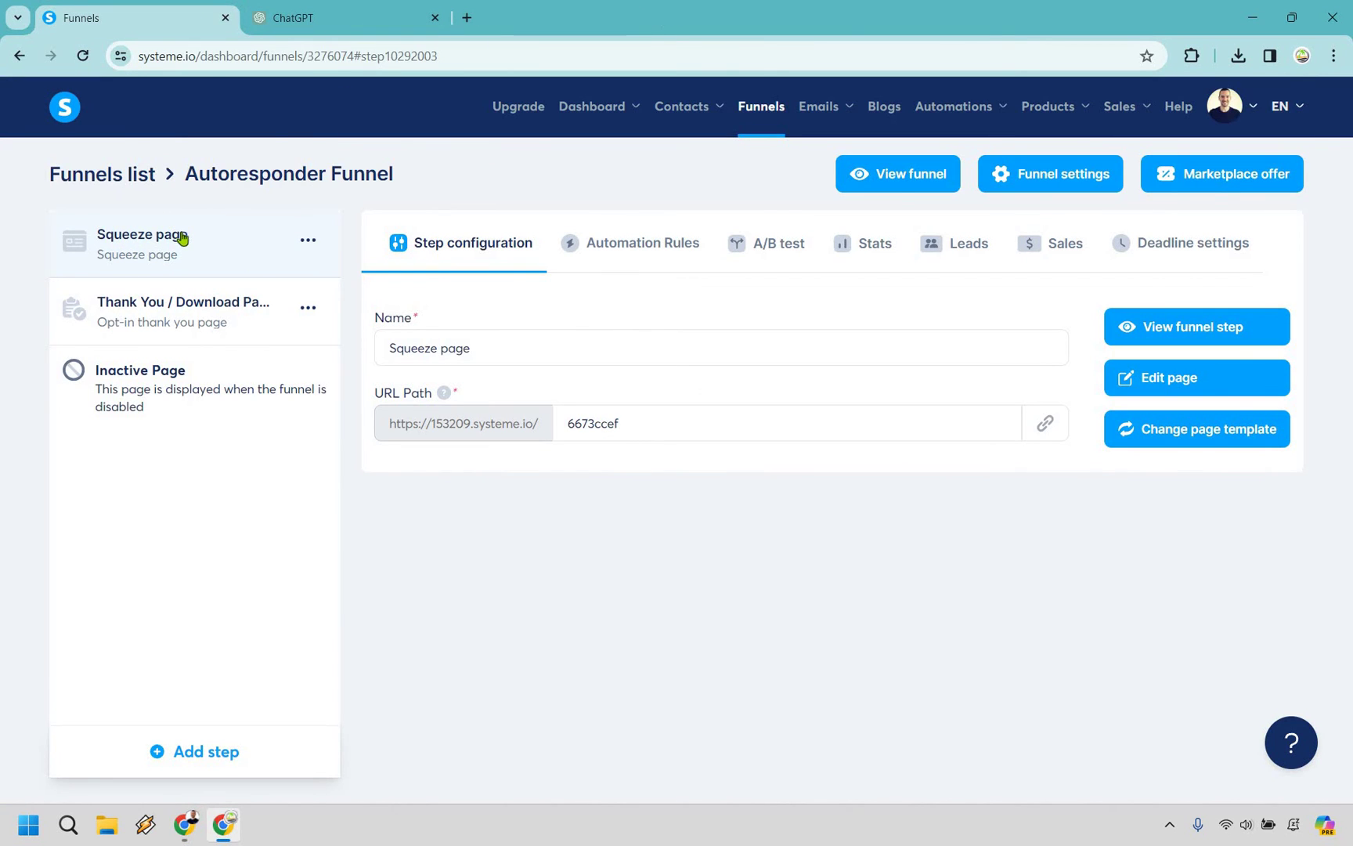
{"action": "left_click", "coordinate": [637, 265]}
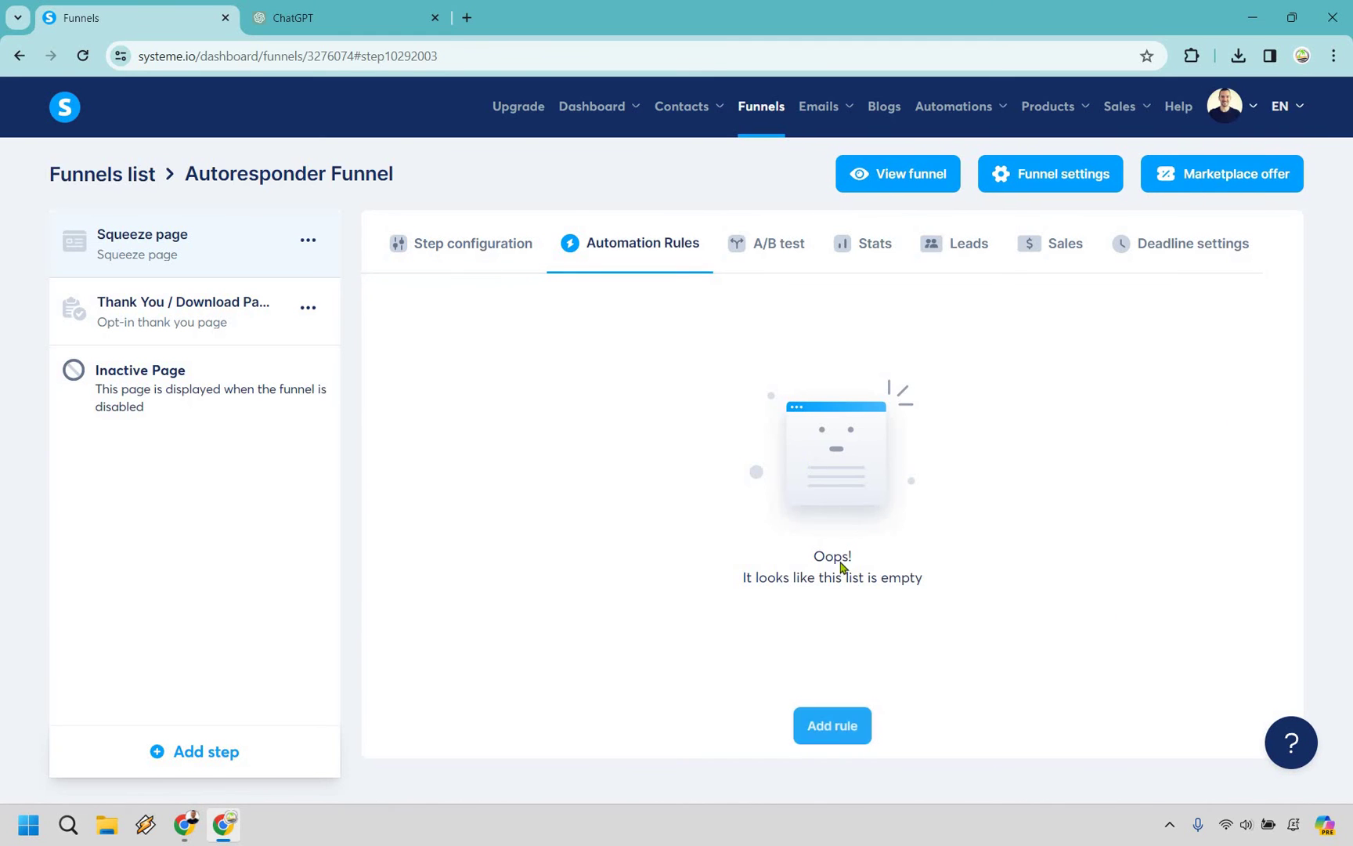
{"action": "left_click", "coordinate": [843, 728]}
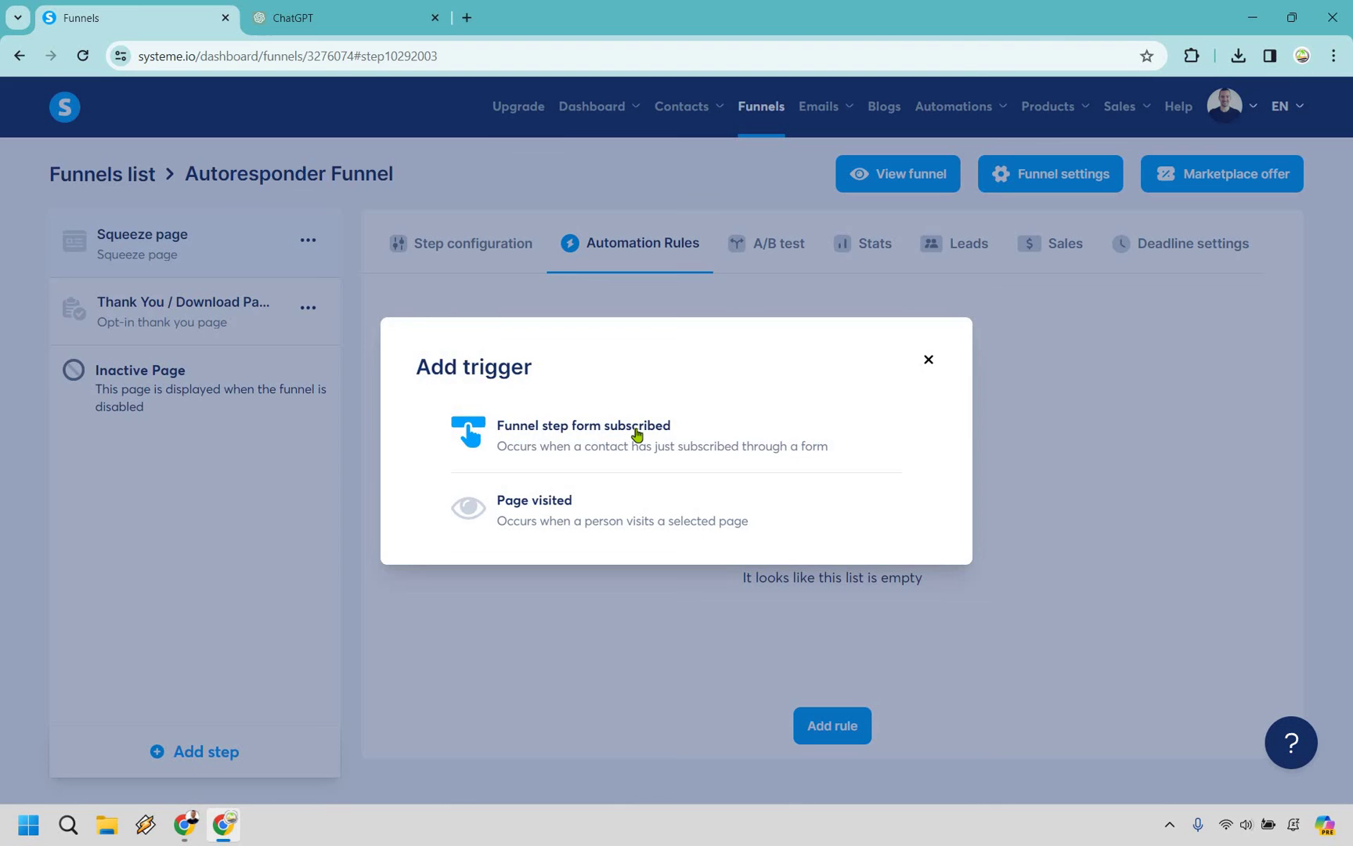
{"action": "left_click", "coordinate": [637, 432]}
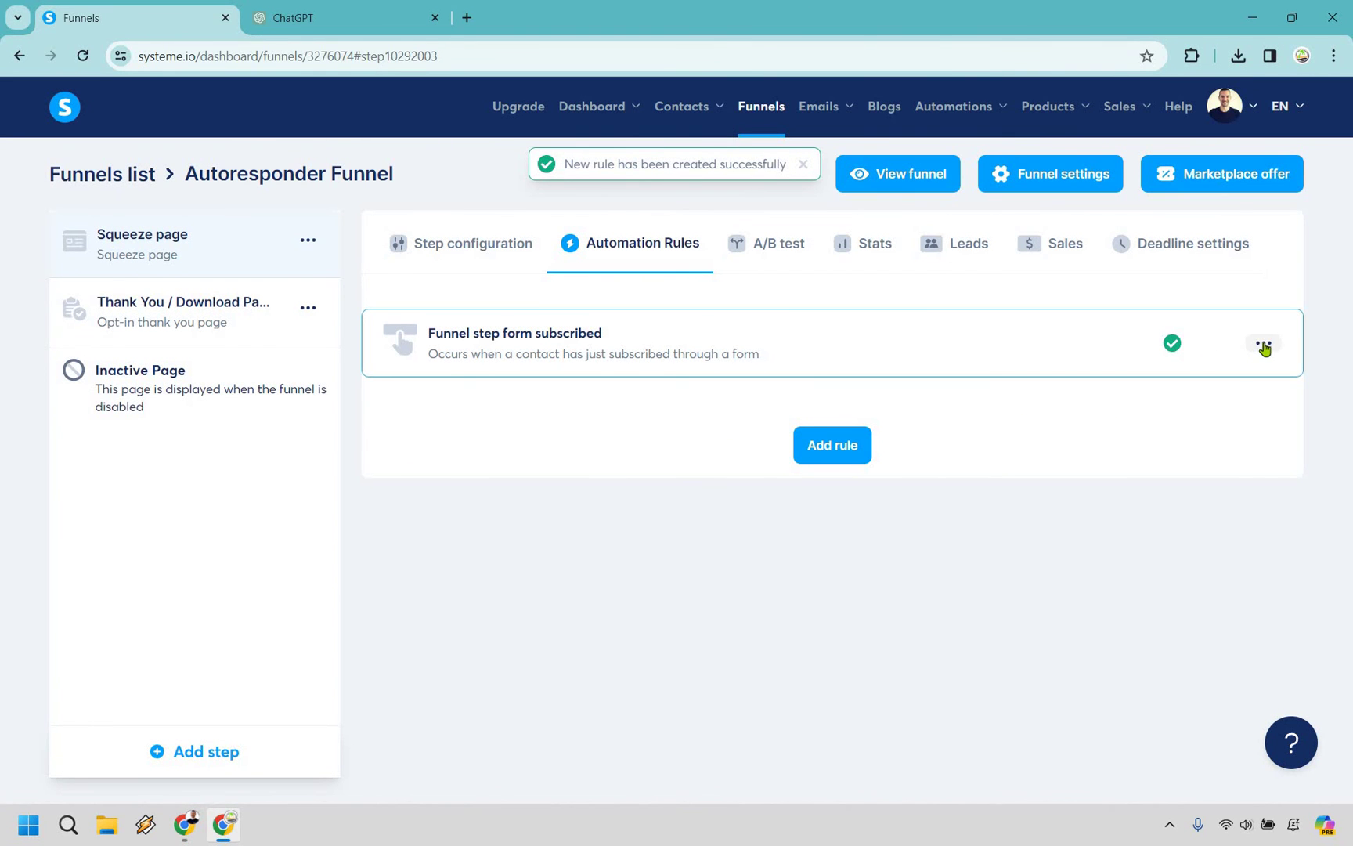
Add a 'Subscribe to campaign: Social Media Marketing' action to the squeeze page's form-subscribed rule and save it
{"action": "left_click", "coordinate": [1263, 344]}
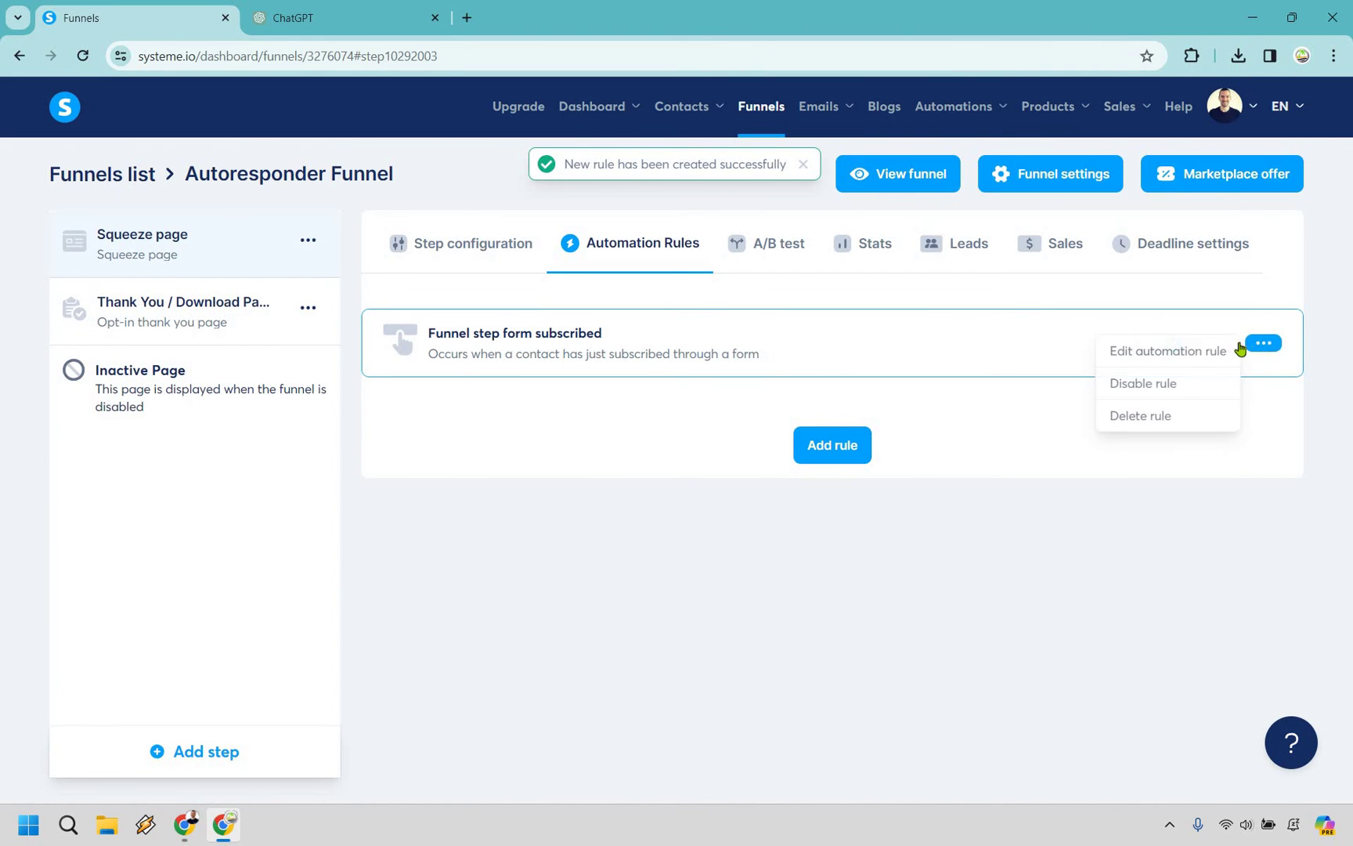
{"action": "left_click", "coordinate": [1174, 353]}
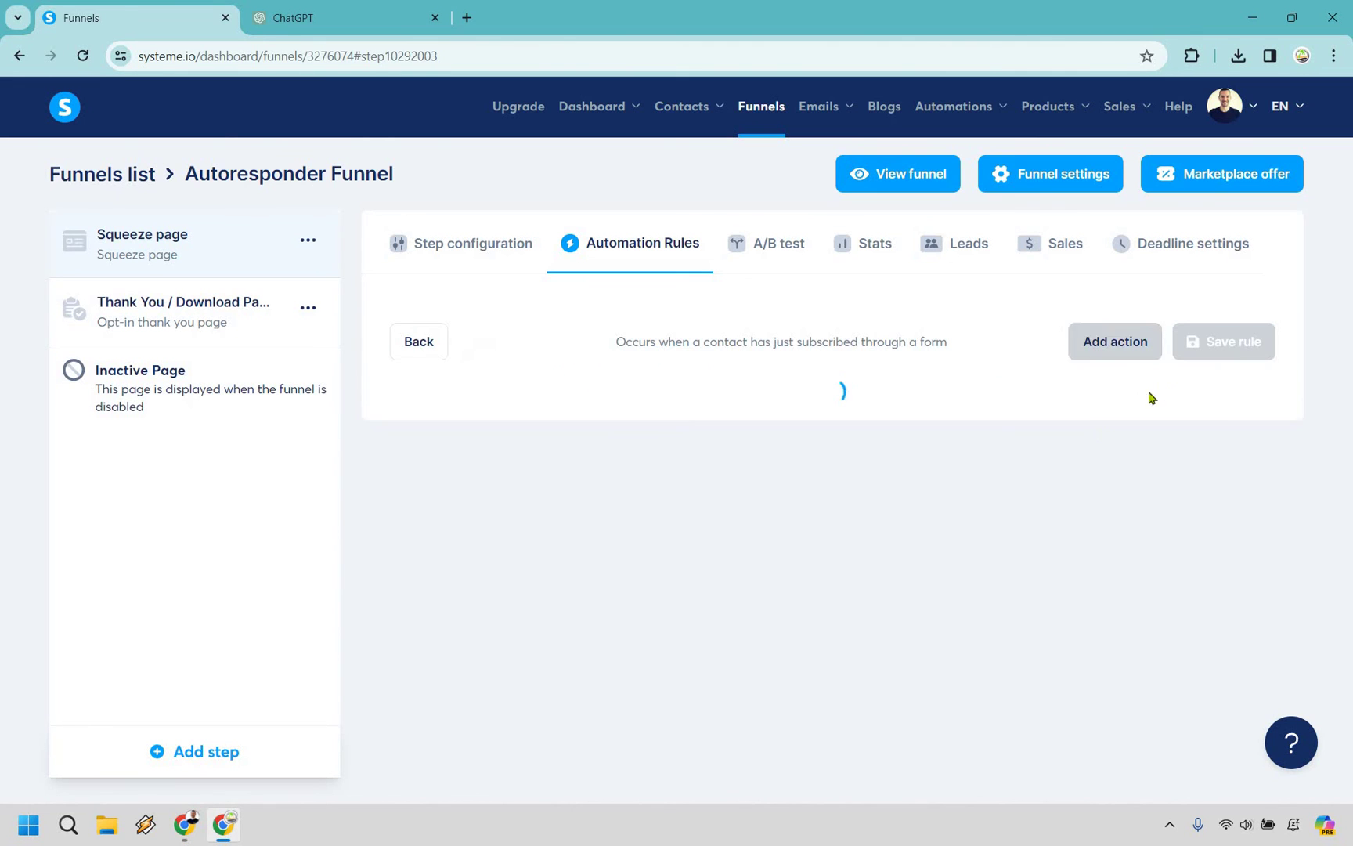
{"action": "left_click", "coordinate": [1113, 349]}
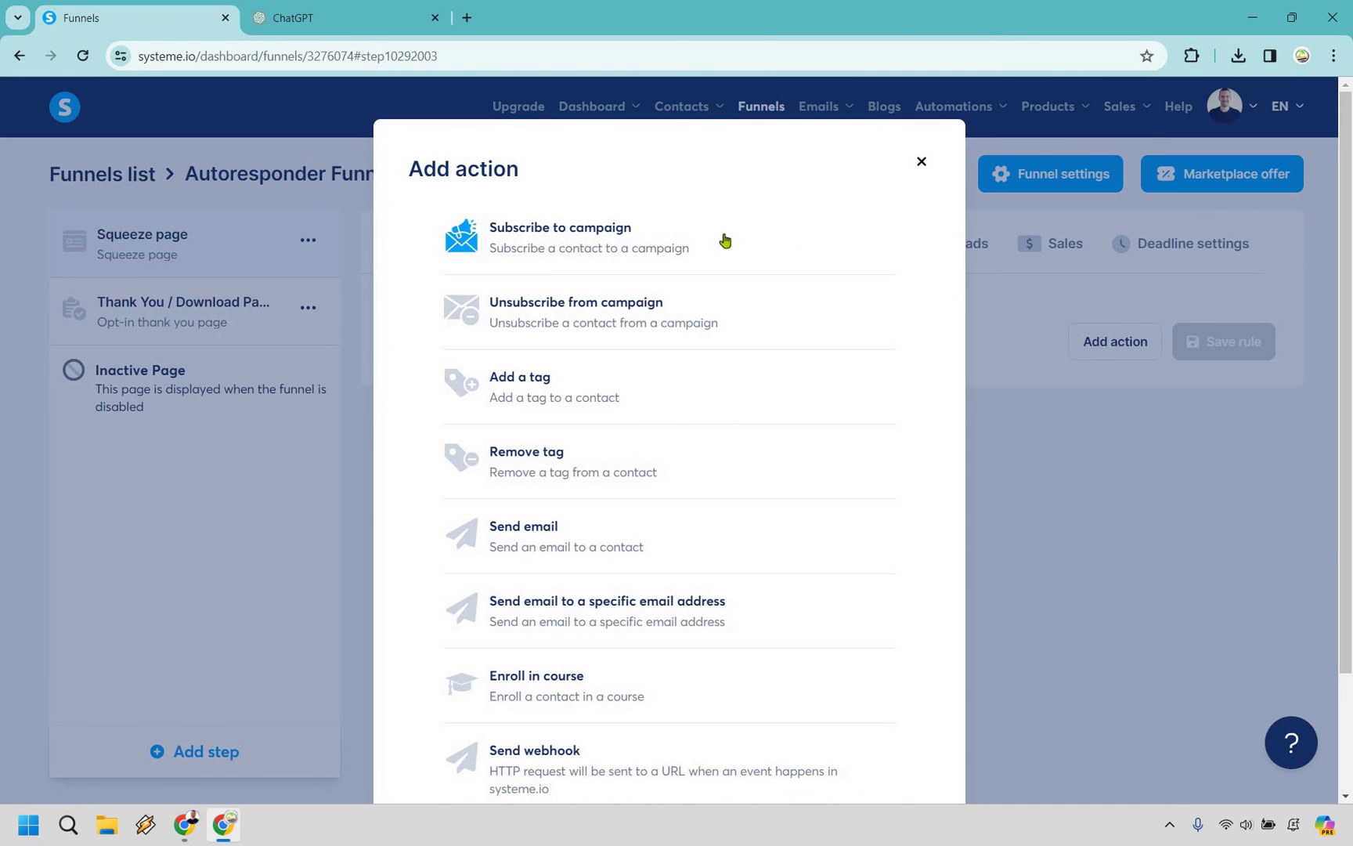
{"action": "left_click", "coordinate": [617, 239]}
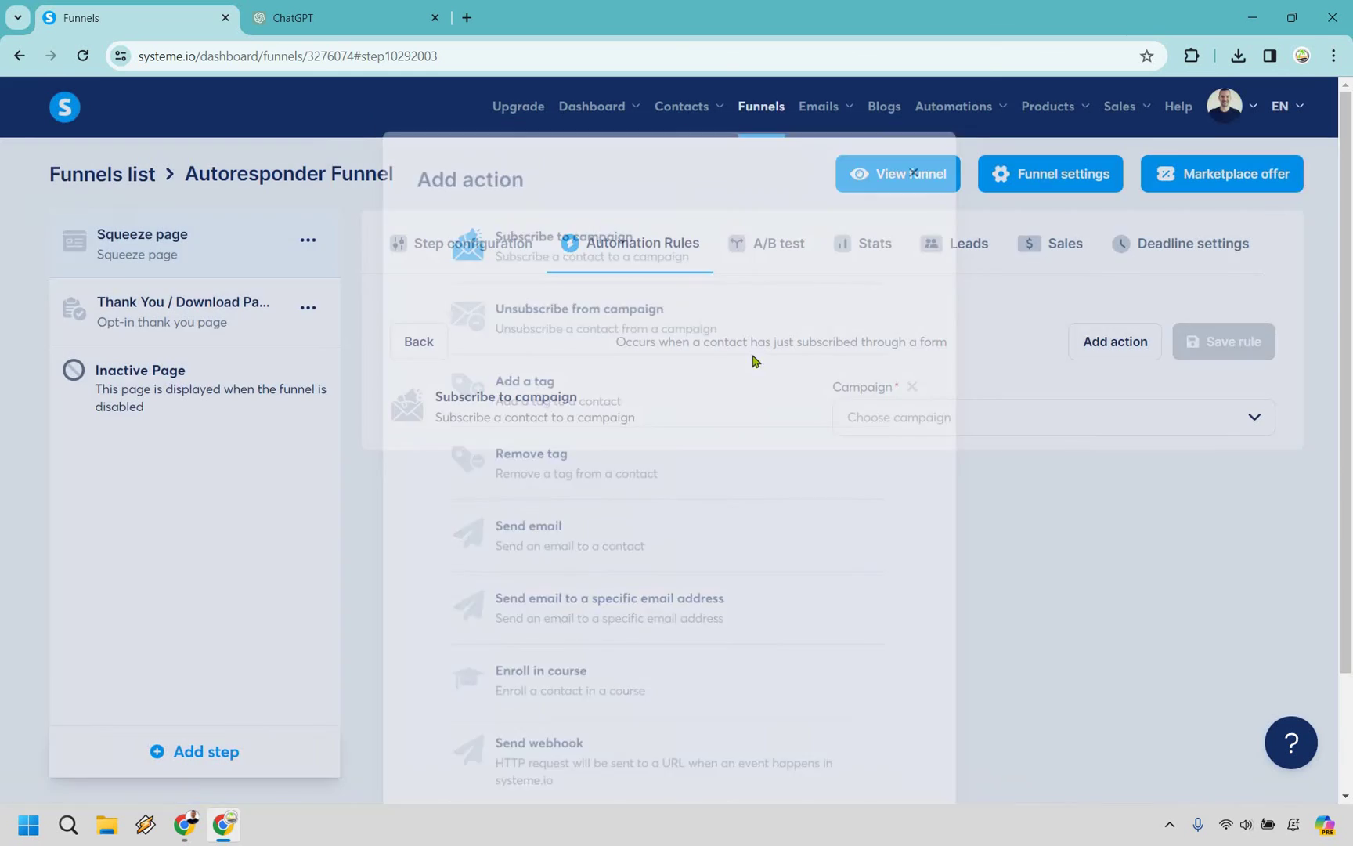
{"action": "left_click", "coordinate": [990, 423]}
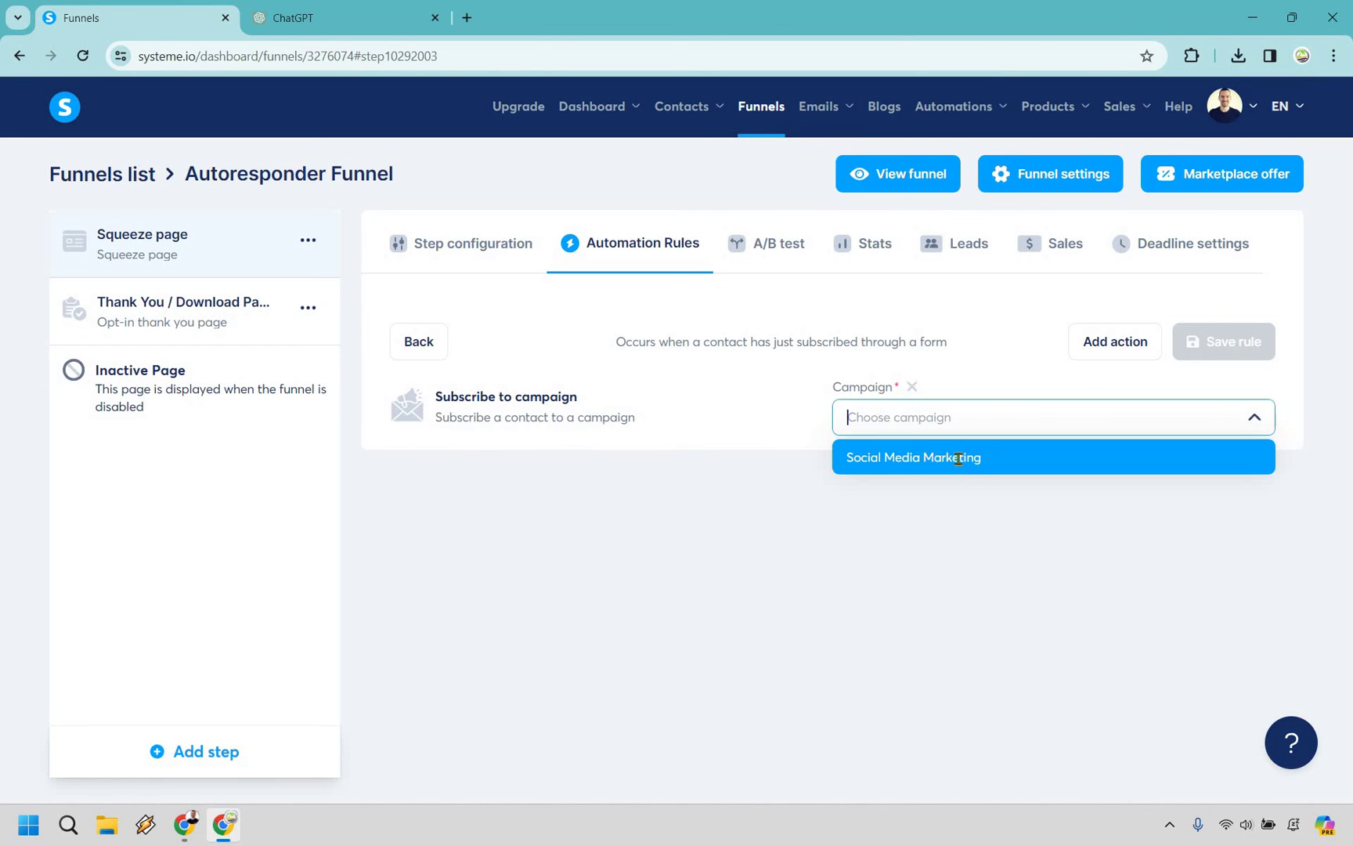
{"action": "left_click", "coordinate": [1159, 457]}
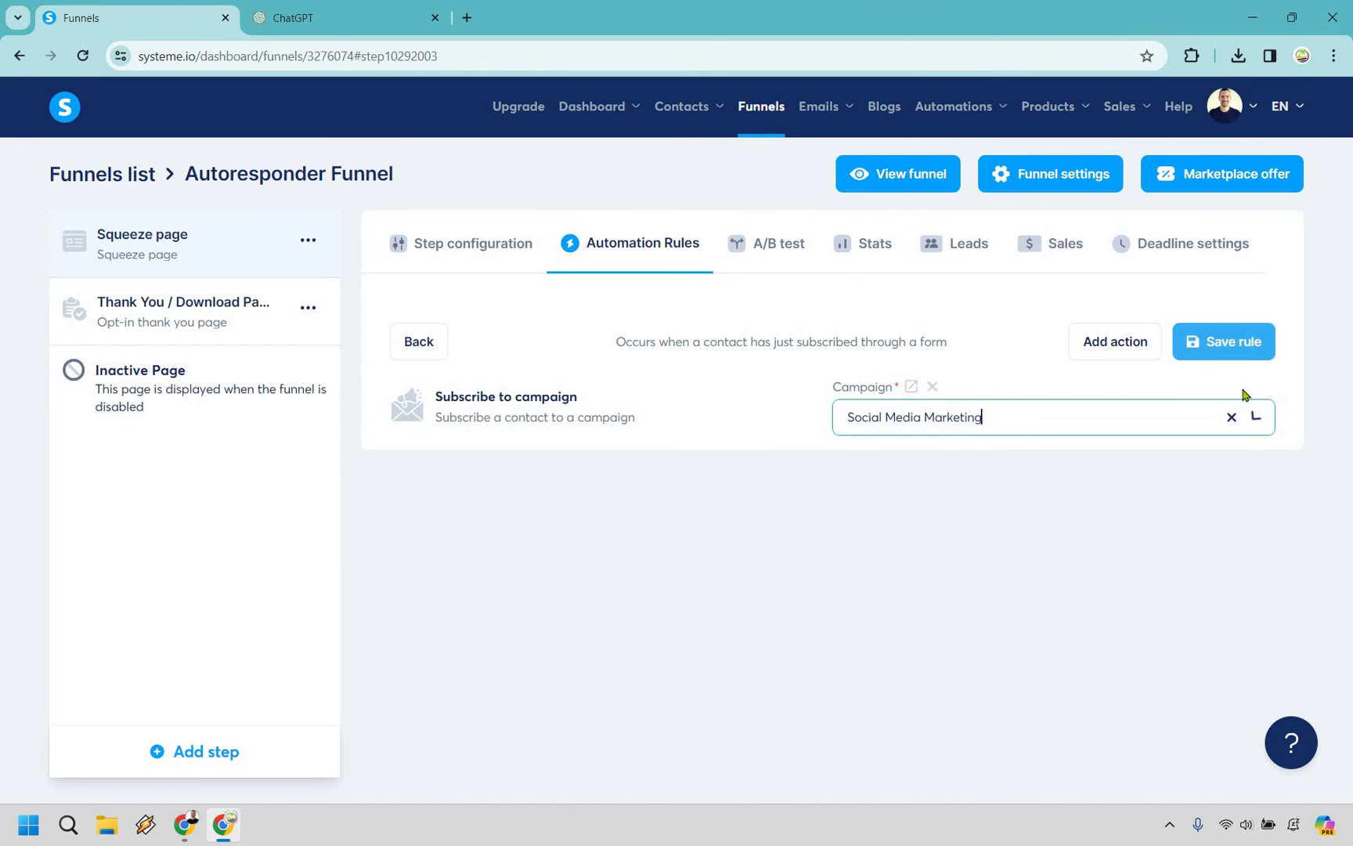
{"action": "left_click", "coordinate": [1244, 344]}
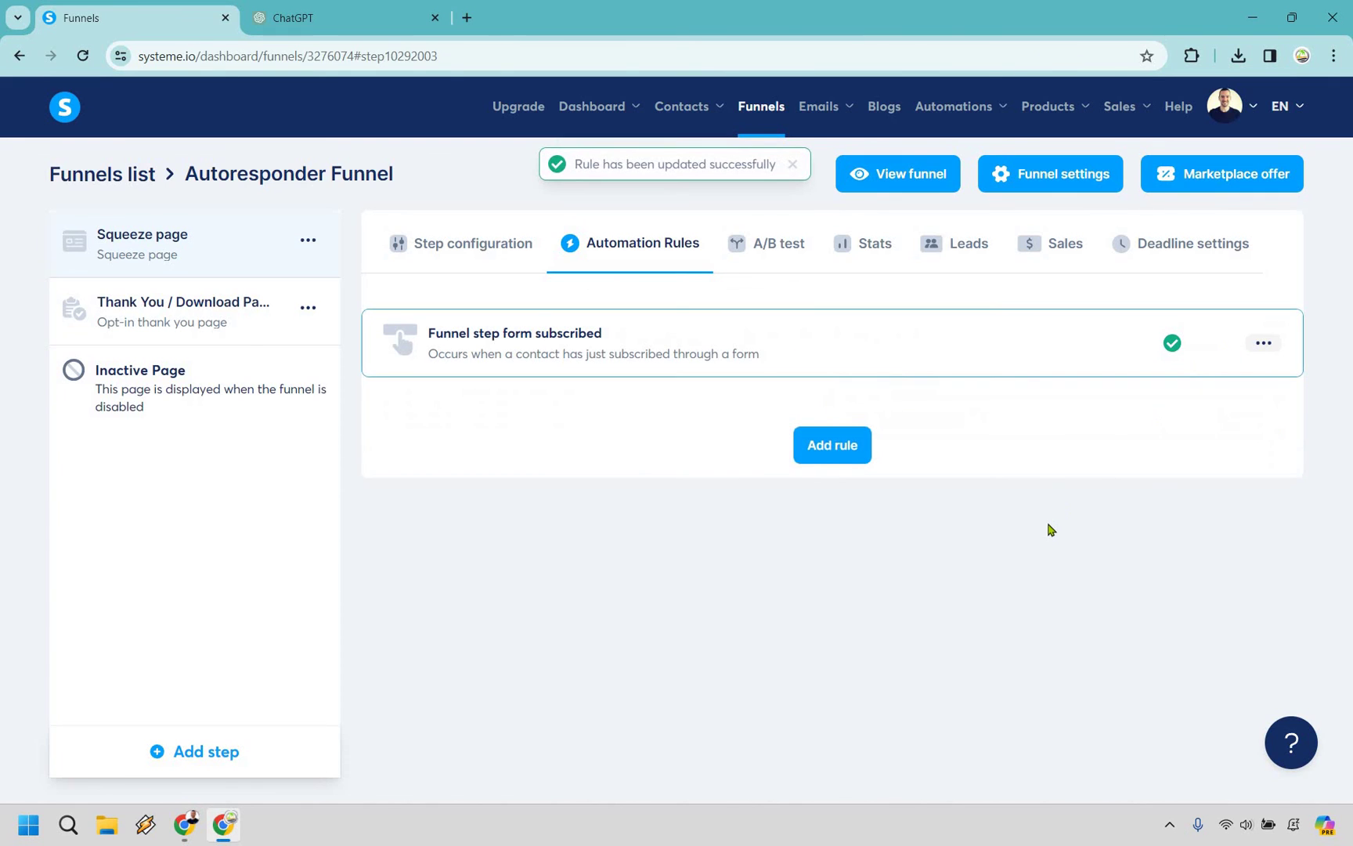